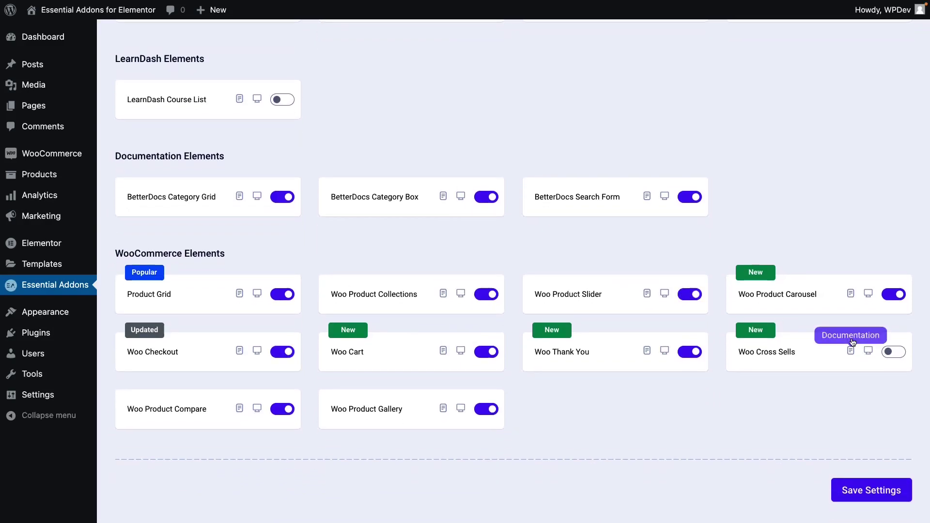
Enable the Woo Cross Sells widget in Essential Addons Elements.
{"action": "left_click", "coordinate": [893, 352]}
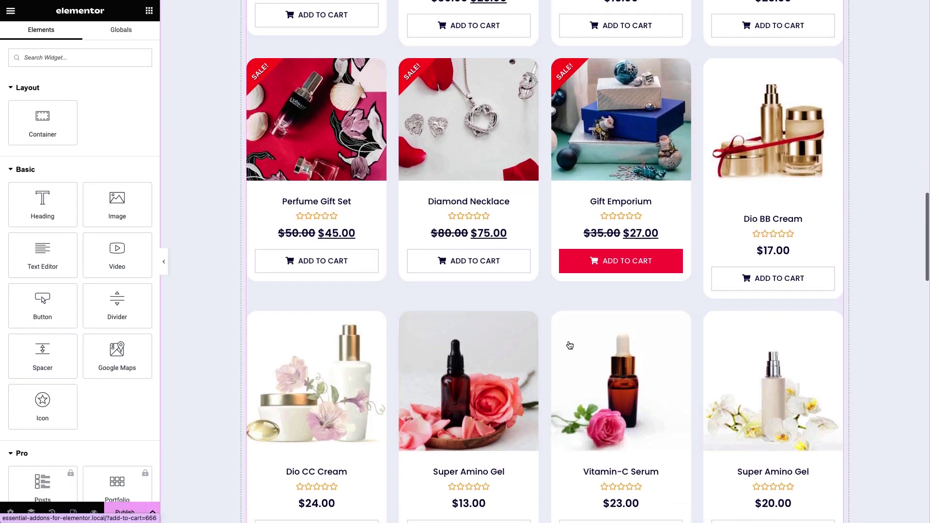
{"action": "scroll", "coordinate": [569, 341], "scroll_direction": "down", "scroll_amount": 1}
{"action": "scroll", "coordinate": [569, 341], "scroll_direction": "up", "scroll_amount": 2}
{"action": "scroll", "coordinate": [568, 341], "scroll_direction": "up", "scroll_amount": 3}
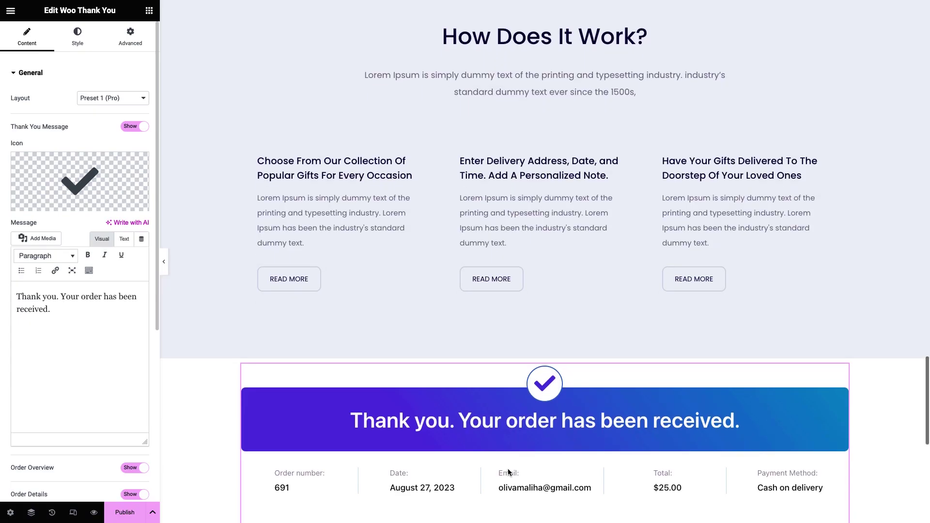
{"action": "scroll", "coordinate": [507, 468], "scroll_direction": "down", "scroll_amount": 5}
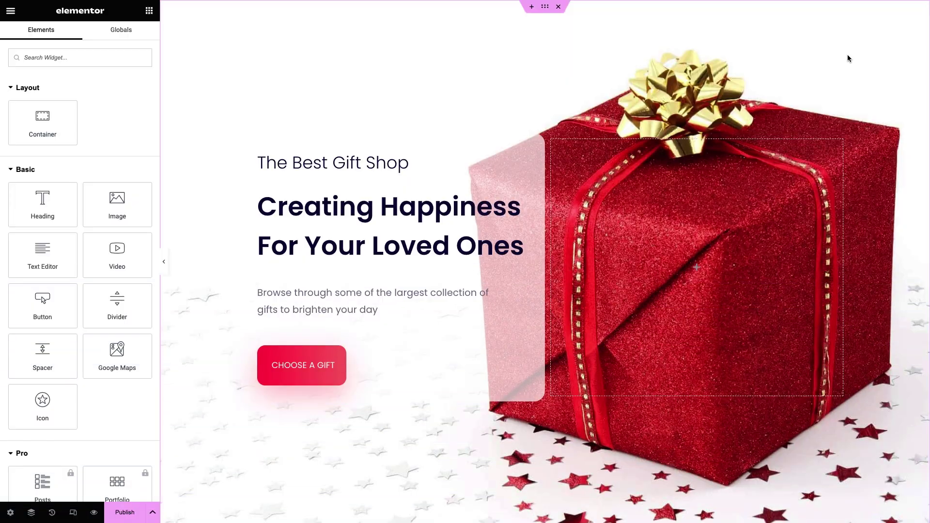
{"action": "scroll", "coordinate": [847, 59], "scroll_direction": "down", "scroll_amount": 2}
{"action": "scroll", "coordinate": [847, 58], "scroll_direction": "down", "scroll_amount": 3}
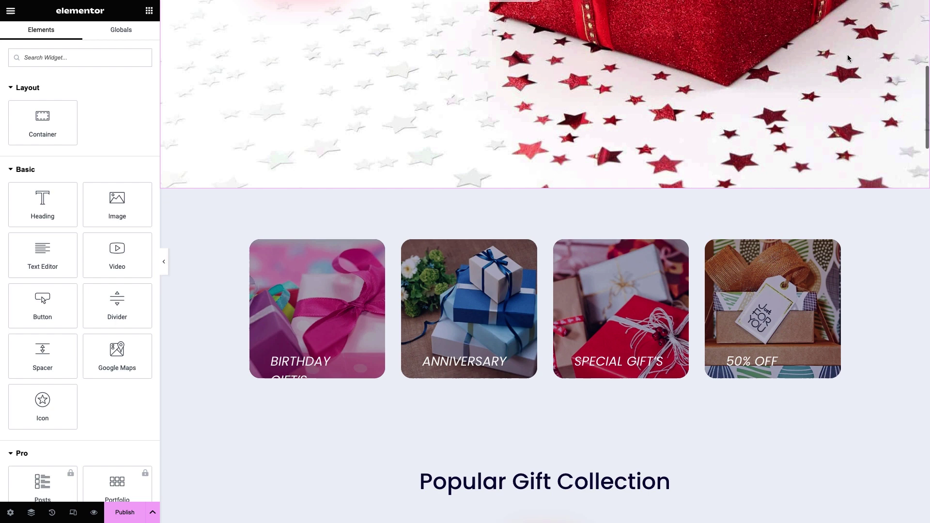
{"action": "scroll", "coordinate": [847, 58], "scroll_direction": "down", "scroll_amount": 1}
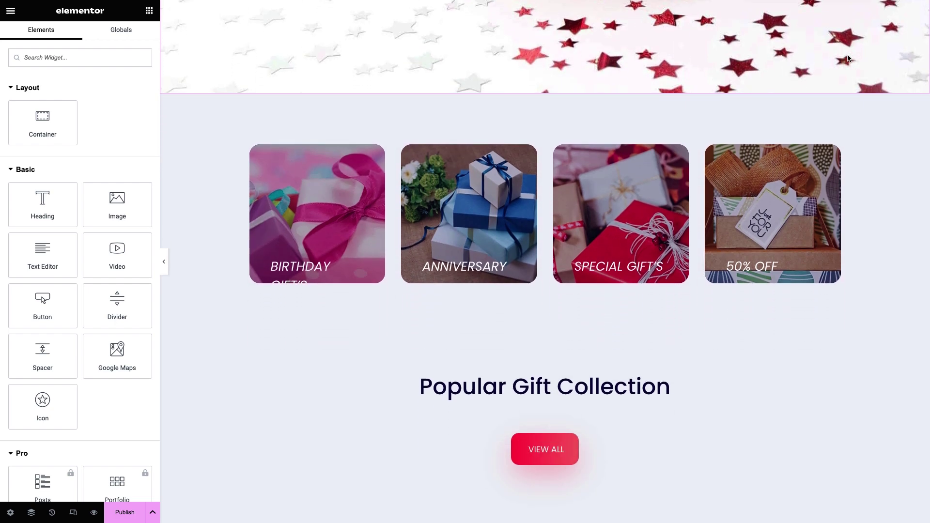
Find Woo Product Grid and drop it below the Popular Gift Collection heading.
{"action": "left_click", "coordinate": [64, 57]}
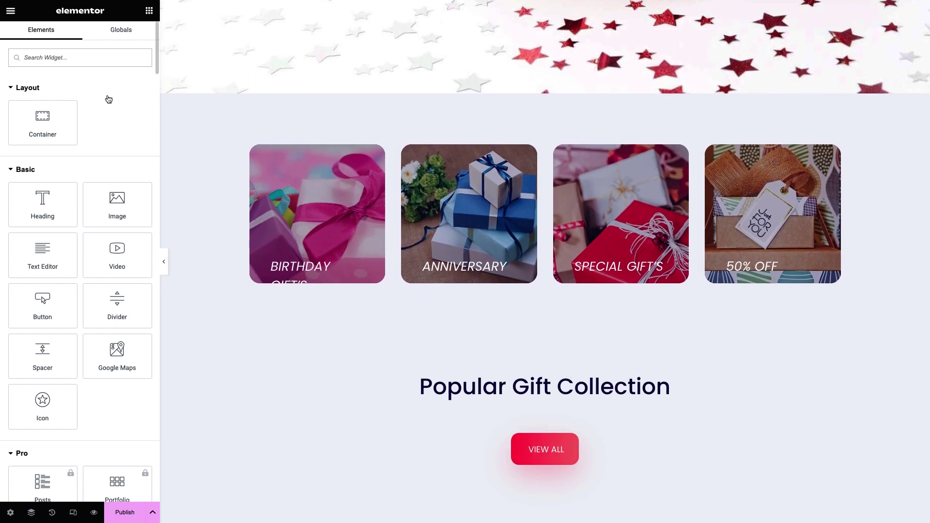
{"action": "type", "text": "Woo Product Grid"}
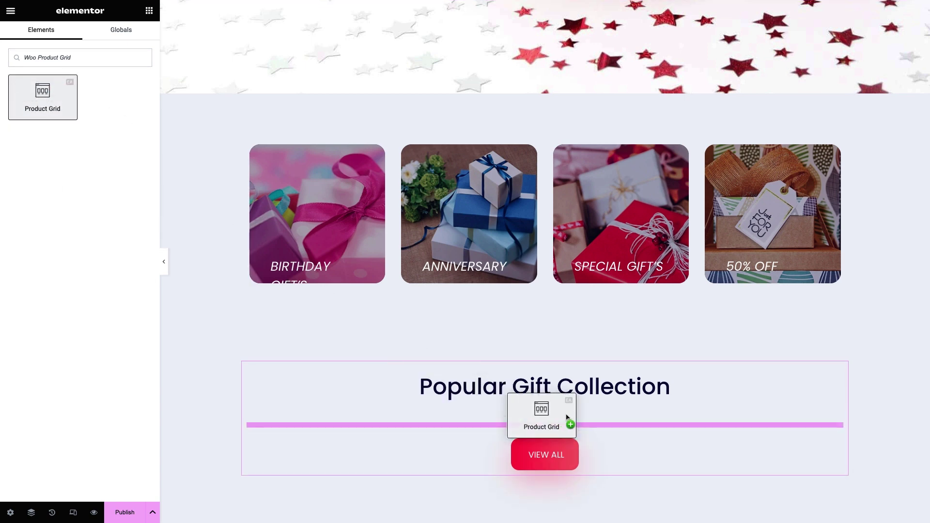
{"action": "left_click_drag", "start_coordinate": [69, 96], "coordinate": [572, 415]}
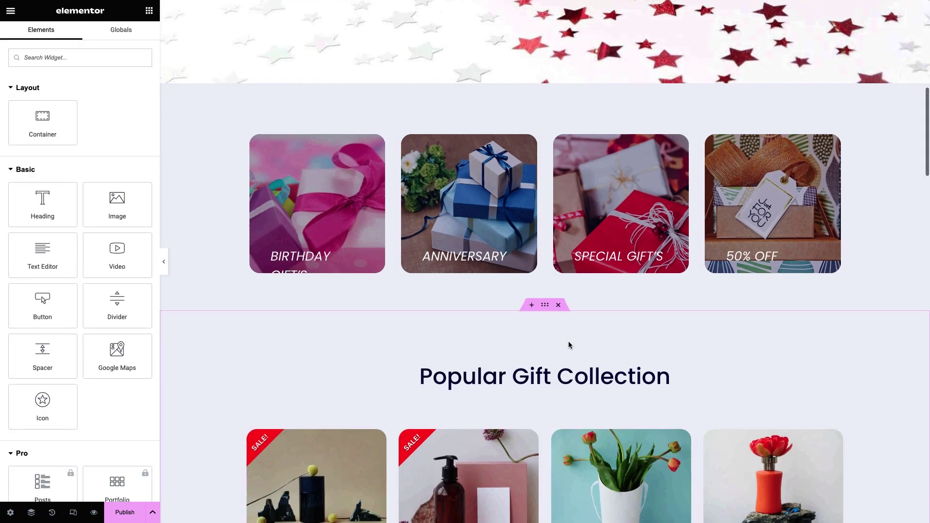
{"action": "scroll", "coordinate": [568, 340], "scroll_direction": "down", "scroll_amount": 5}
{"action": "scroll", "coordinate": [569, 341], "scroll_direction": "down", "scroll_amount": 5}
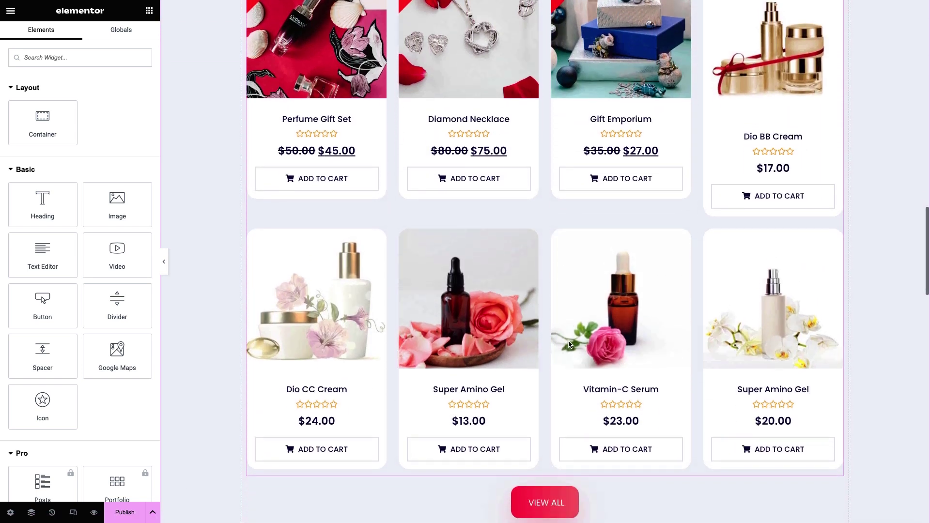
{"action": "scroll", "coordinate": [568, 341], "scroll_direction": "up", "scroll_amount": 5}
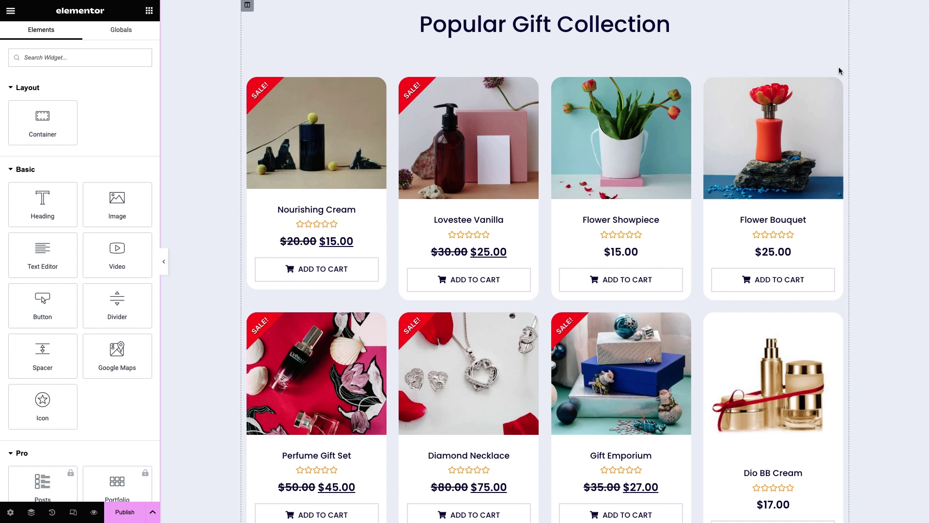
Set the product grid to Grid layout, after trying List, with Style Preset 5.
{"action": "left_click", "coordinate": [838, 77]}
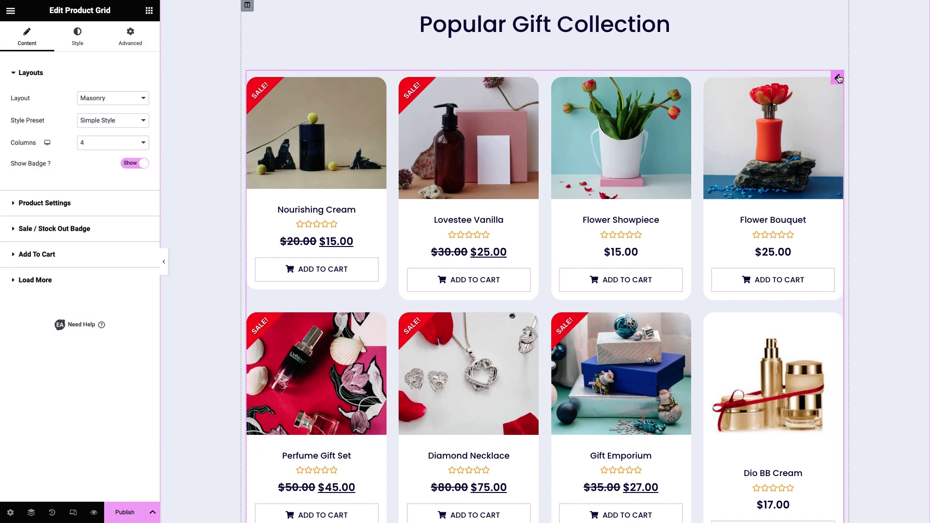
{"action": "left_click", "coordinate": [133, 98]}
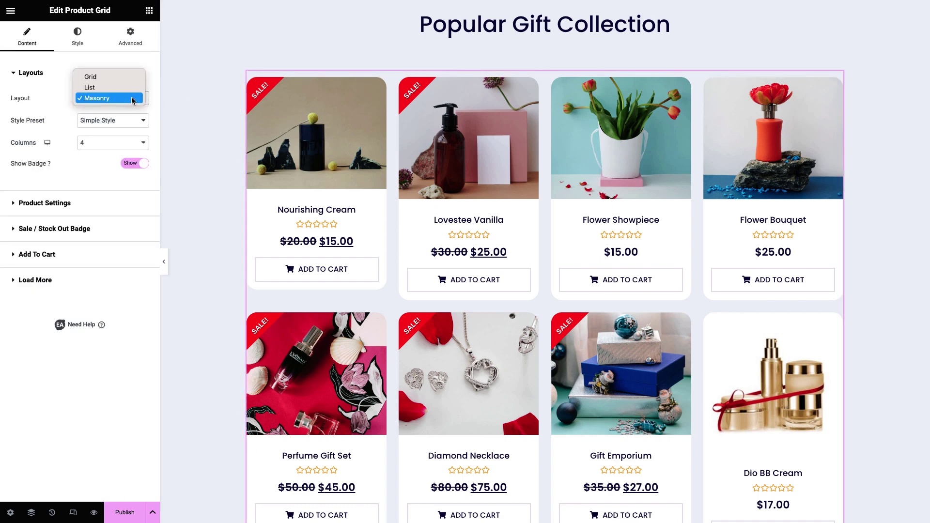
{"action": "left_click", "coordinate": [129, 86]}
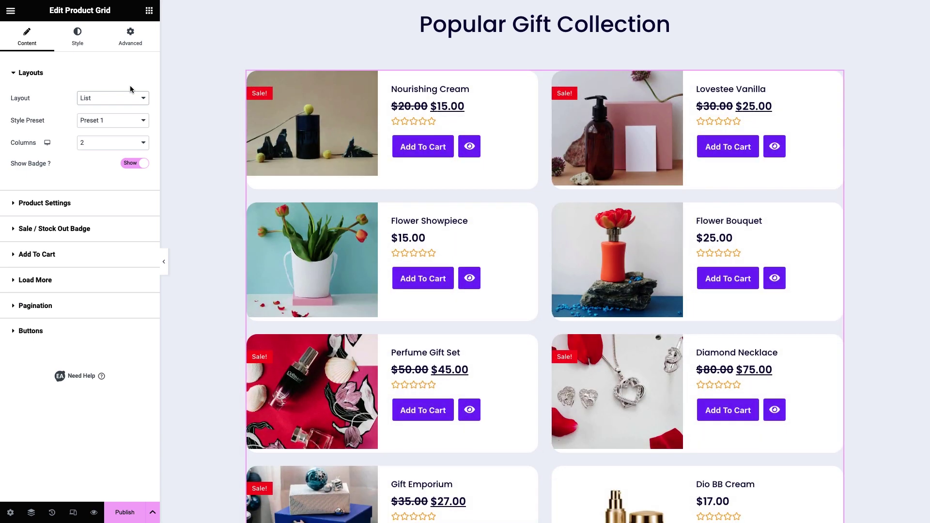
{"action": "left_click", "coordinate": [131, 98]}
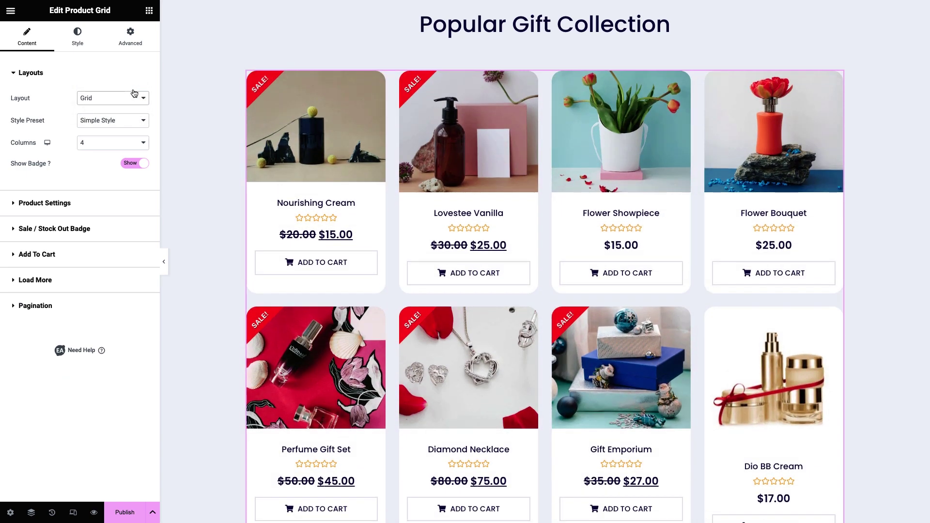
{"action": "left_click", "coordinate": [135, 120]}
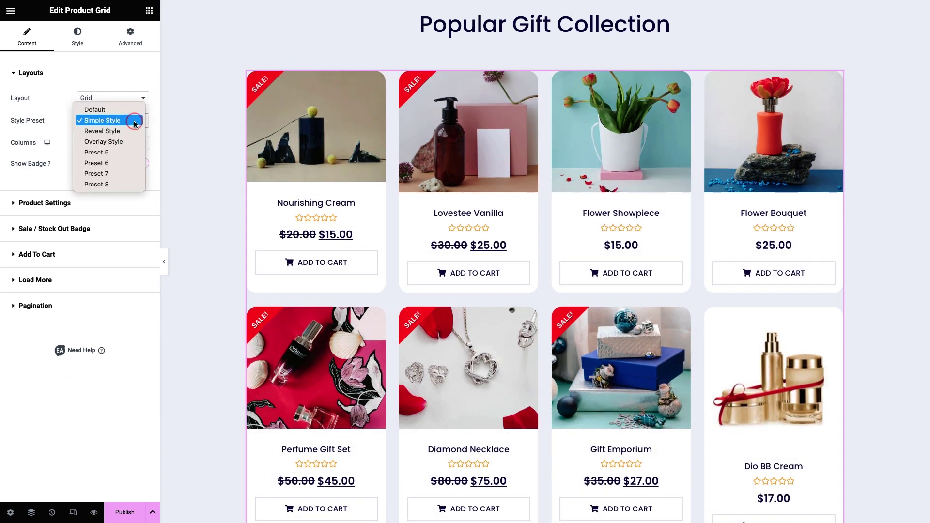
{"action": "left_click", "coordinate": [127, 153]}
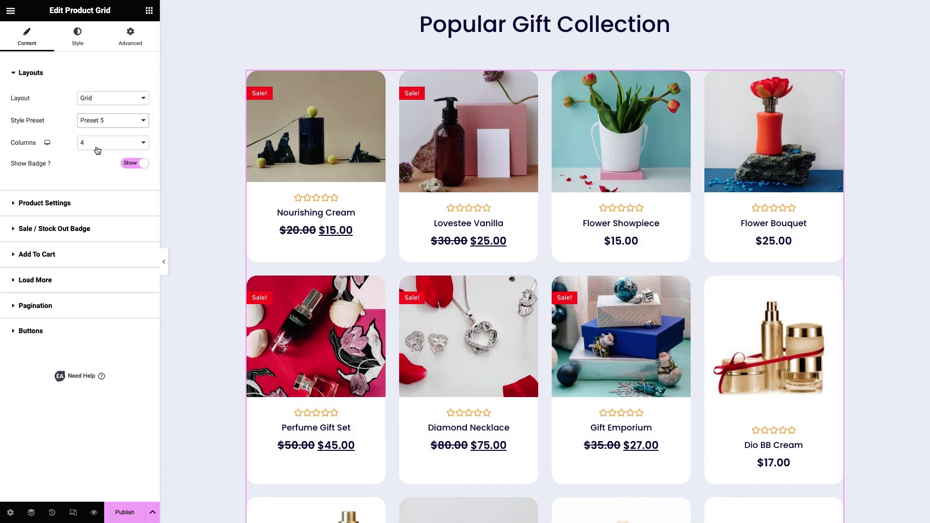
Try three columns for the product grid, then return it to four.
{"action": "left_click", "coordinate": [93, 149]}
{"action": "left_click", "coordinate": [108, 134]}
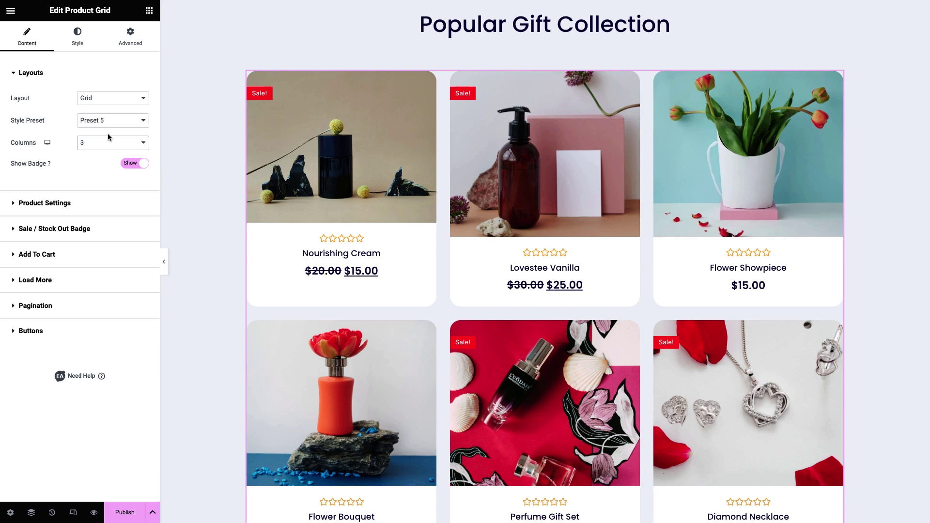
{"action": "left_click", "coordinate": [123, 143]}
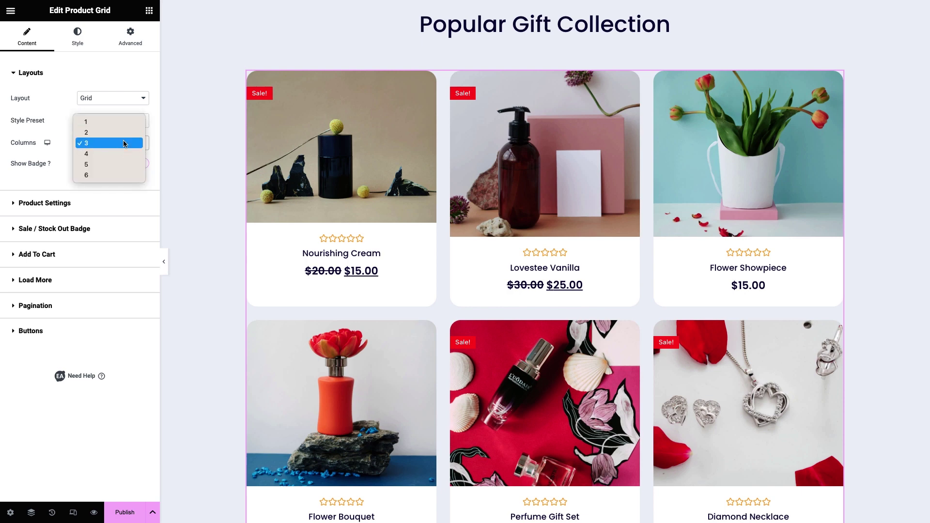
{"action": "left_click", "coordinate": [123, 153]}
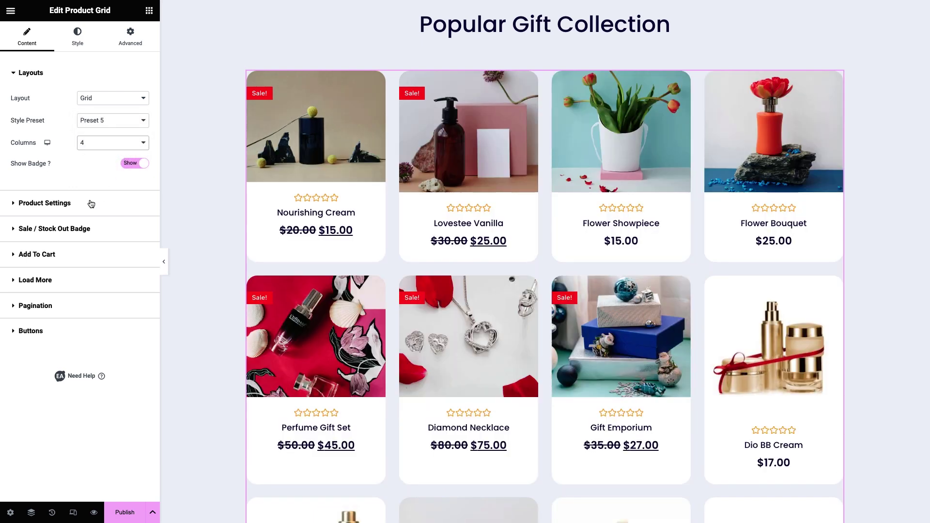
In Product Settings, toggle star ratings and prices off and back on.
{"action": "left_click", "coordinate": [91, 204]}
{"action": "scroll", "coordinate": [90, 200], "scroll_direction": "down", "scroll_amount": 5}
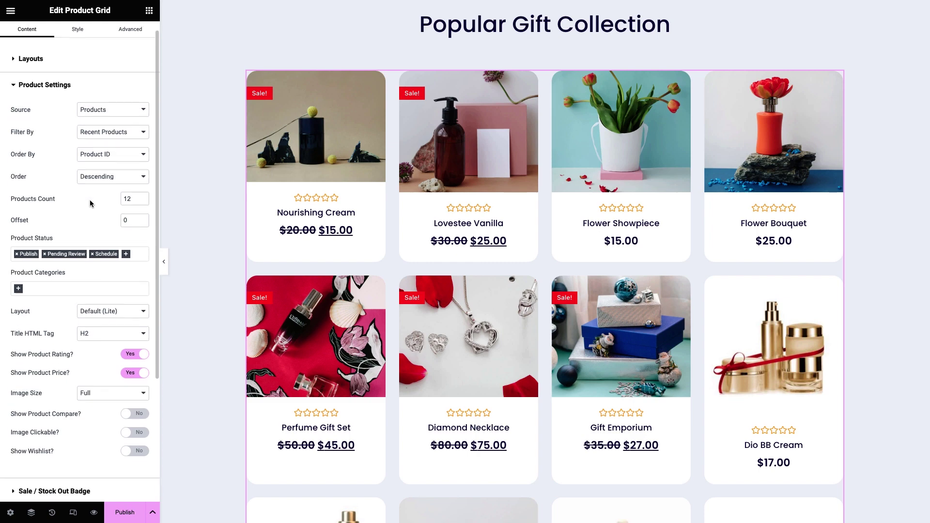
{"action": "left_click", "coordinate": [135, 192]}
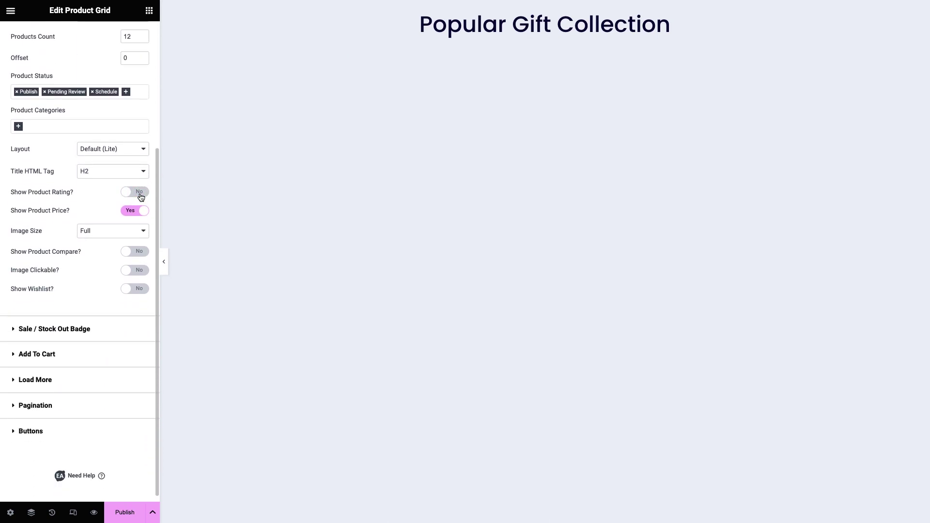
{"action": "left_click", "coordinate": [134, 192]}
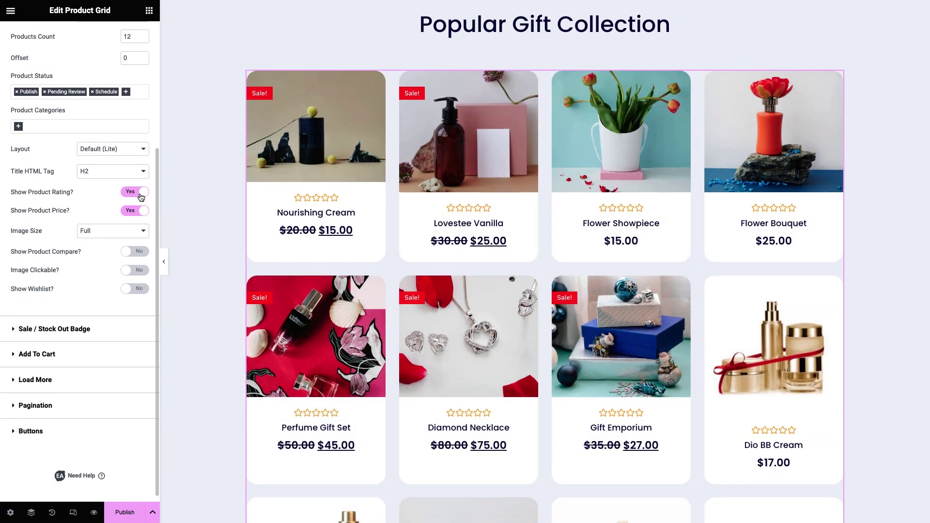
{"action": "left_click", "coordinate": [140, 210]}
{"action": "left_click", "coordinate": [140, 210]}
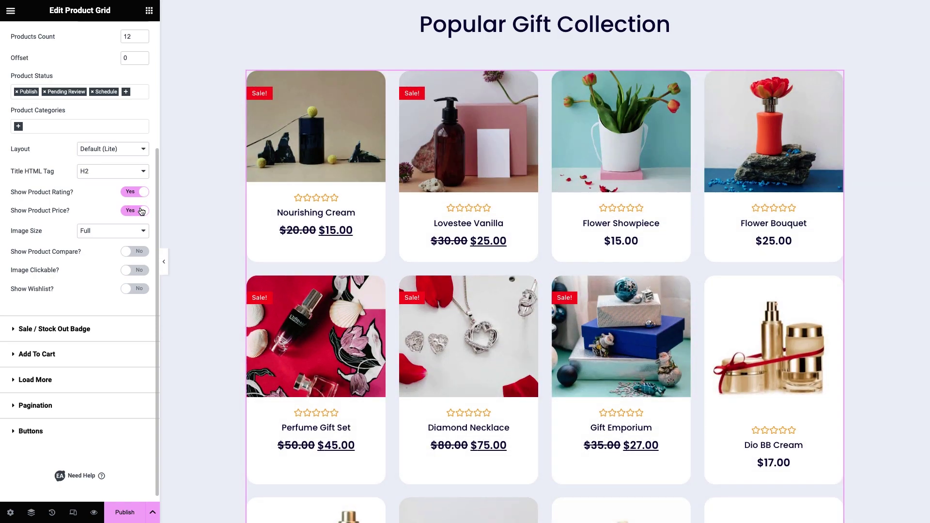
{"action": "scroll", "coordinate": [119, 325], "scroll_direction": "down", "scroll_amount": 1}
Apply Preset 3 to the Sale badges and browse Add To Cart, Load More, Pagination settings.
{"action": "left_click", "coordinate": [119, 324]}
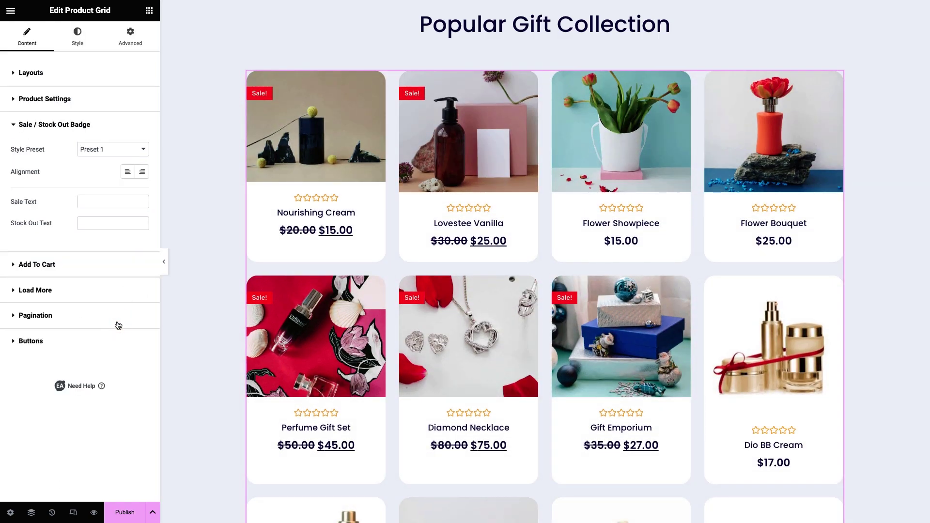
{"action": "left_click", "coordinate": [132, 149]}
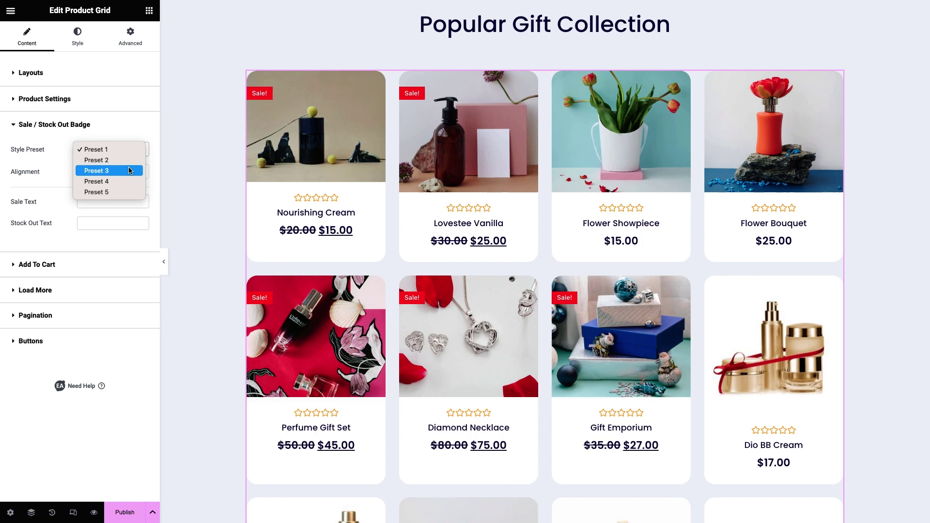
{"action": "left_click", "coordinate": [128, 170]}
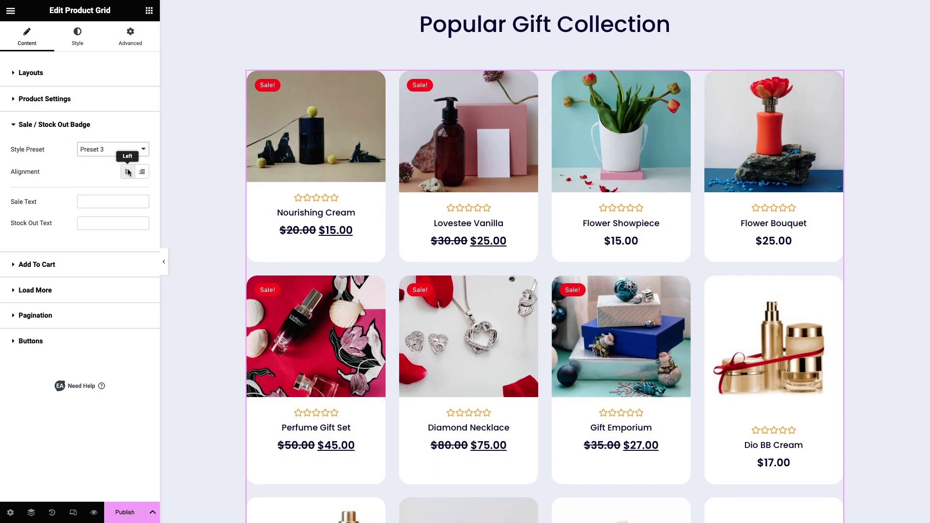
{"action": "left_click", "coordinate": [99, 270]}
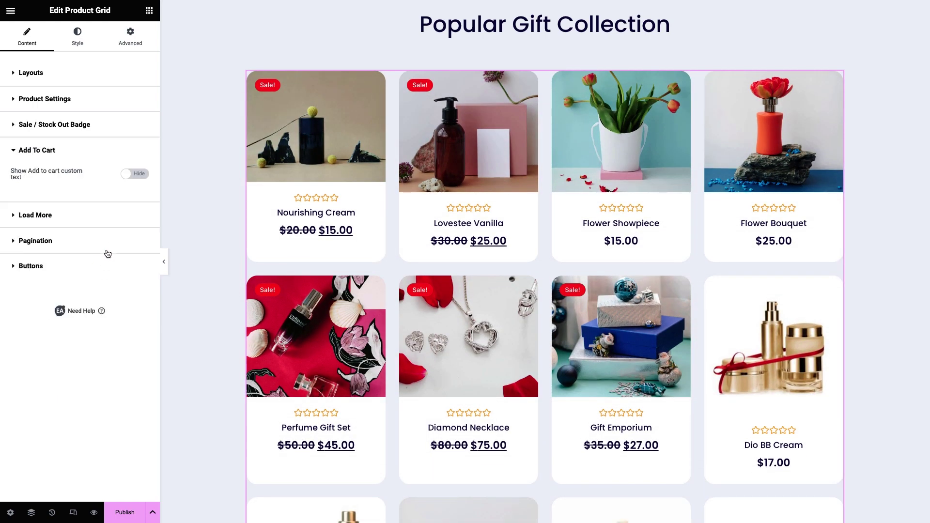
{"action": "left_click", "coordinate": [110, 216]}
{"action": "left_click", "coordinate": [110, 237]}
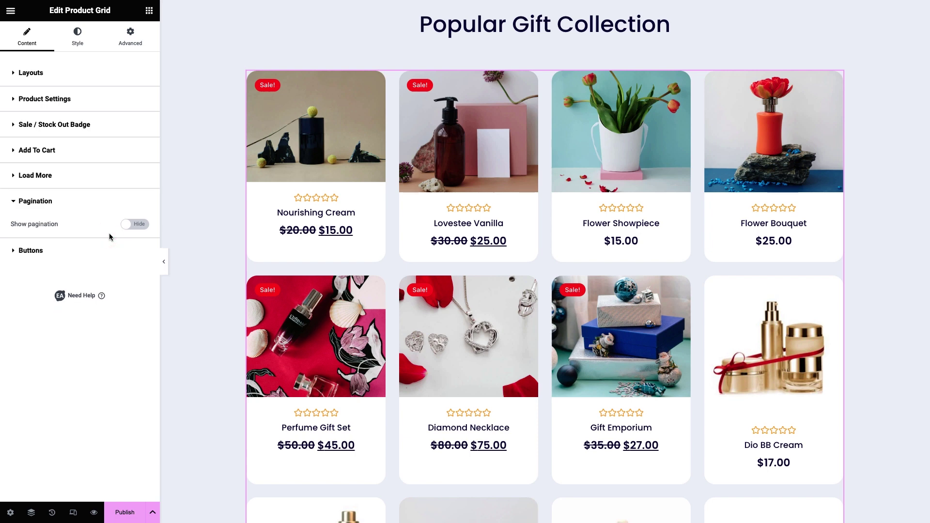
{"action": "scroll", "coordinate": [172, 235], "scroll_direction": "down", "scroll_amount": 1}
{"action": "scroll", "coordinate": [172, 235], "scroll_direction": "down", "scroll_amount": 3}
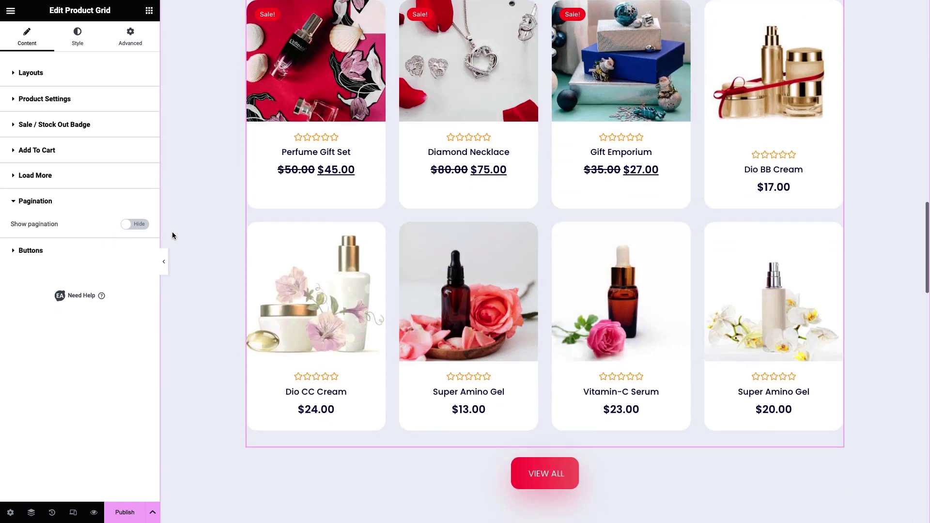
{"action": "scroll", "coordinate": [172, 235], "scroll_direction": "up", "scroll_amount": 3}
{"action": "scroll", "coordinate": [172, 235], "scroll_direction": "up", "scroll_amount": 2}
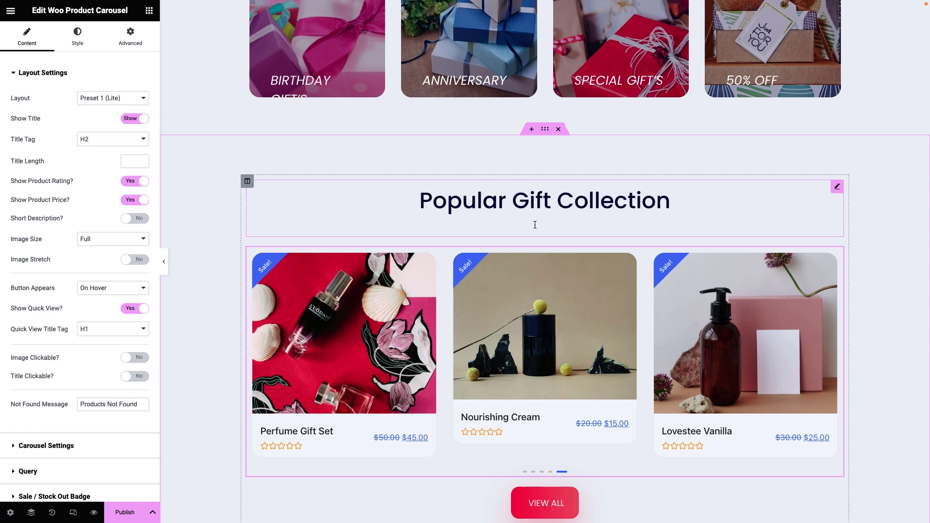
Try carousel layout Presets 2 and 4, then settle on Preset 1.
{"action": "left_click", "coordinate": [109, 98]}
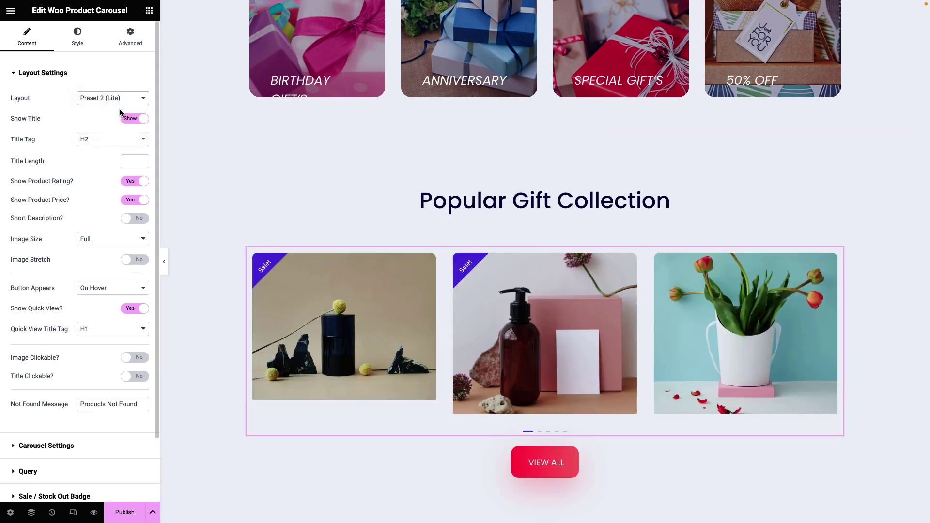
{"action": "left_click", "coordinate": [129, 104]}
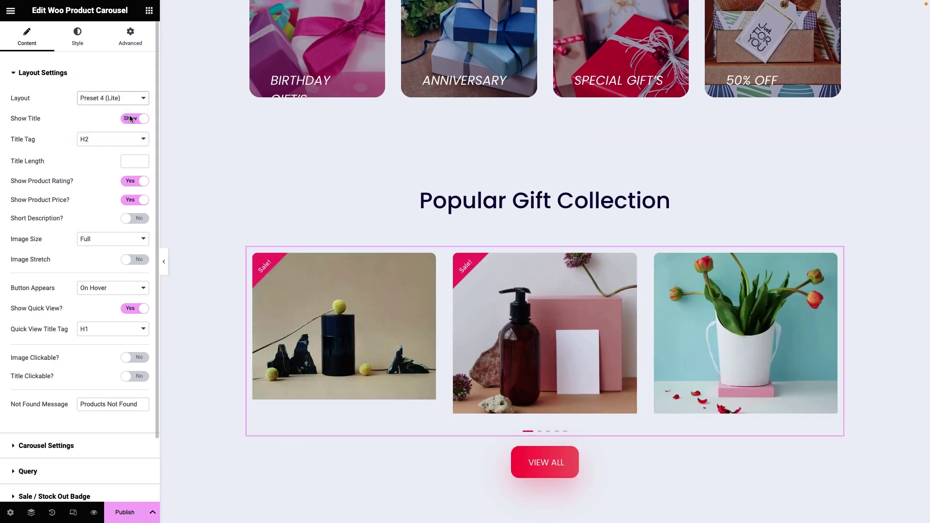
{"action": "left_click", "coordinate": [129, 98]}
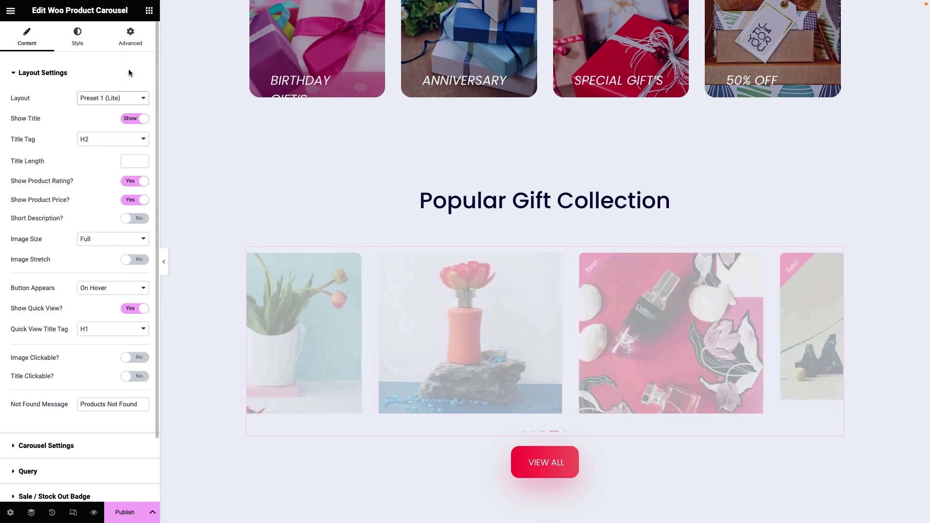
{"action": "left_click", "coordinate": [129, 71]}
{"action": "scroll", "coordinate": [131, 73], "scroll_direction": "down", "scroll_amount": 2}
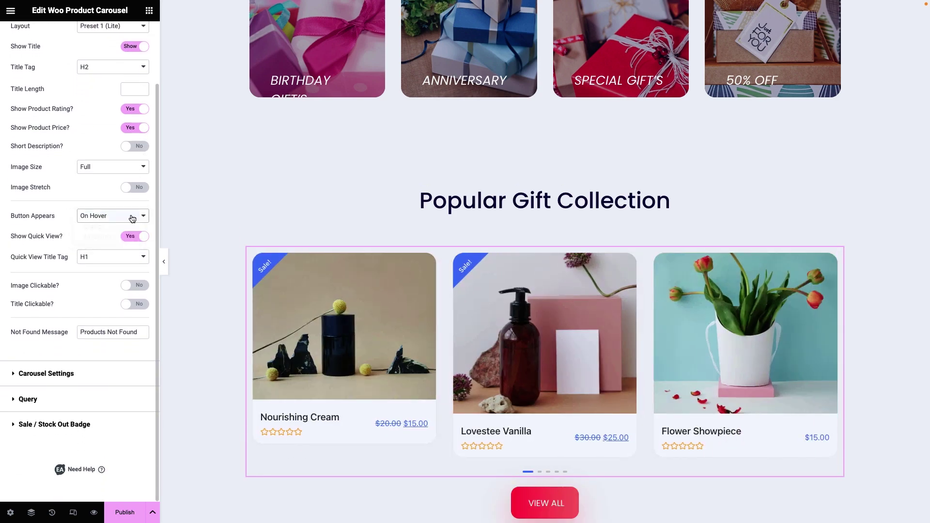
Set the carousel effect to Coverflow and review the Query settings.
{"action": "left_click", "coordinate": [103, 373]}
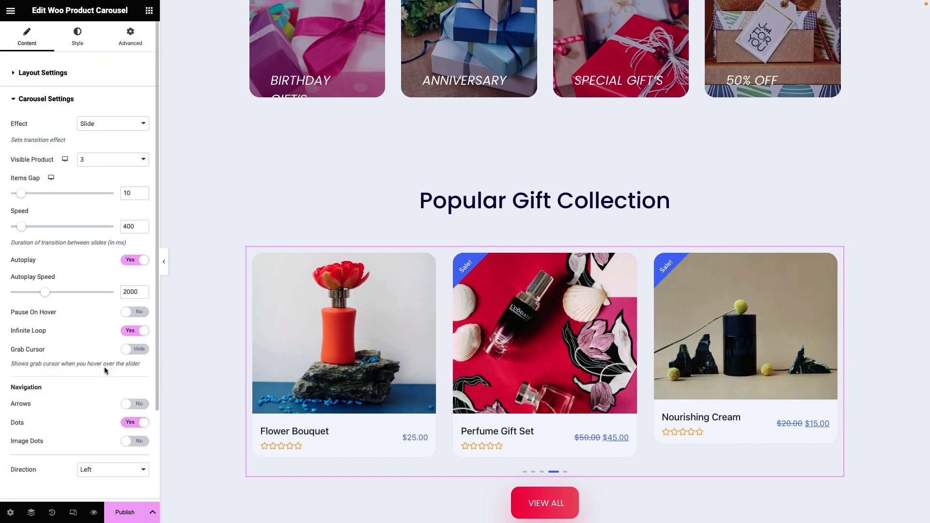
{"action": "left_click", "coordinate": [140, 123]}
{"action": "left_click", "coordinate": [135, 134]}
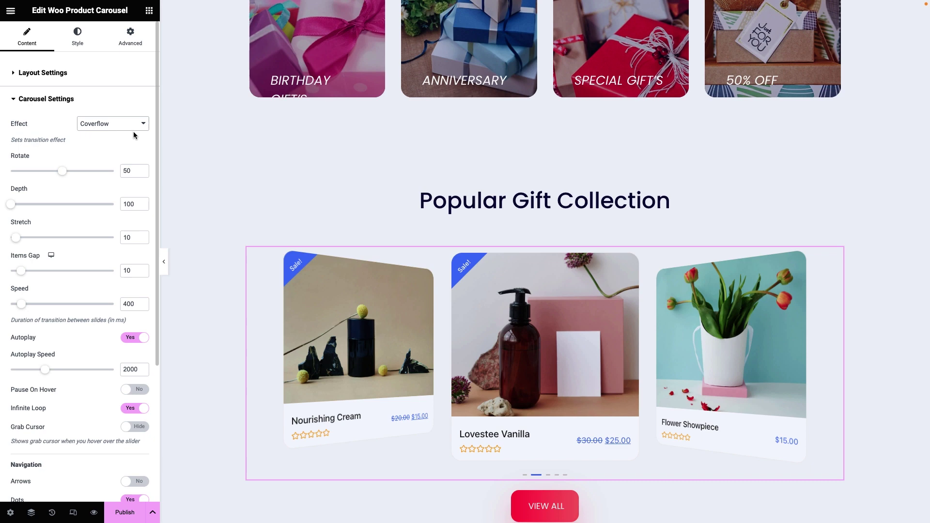
{"action": "scroll", "coordinate": [132, 131], "scroll_direction": "down", "scroll_amount": 2}
{"action": "scroll", "coordinate": [133, 132], "scroll_direction": "down", "scroll_amount": 3}
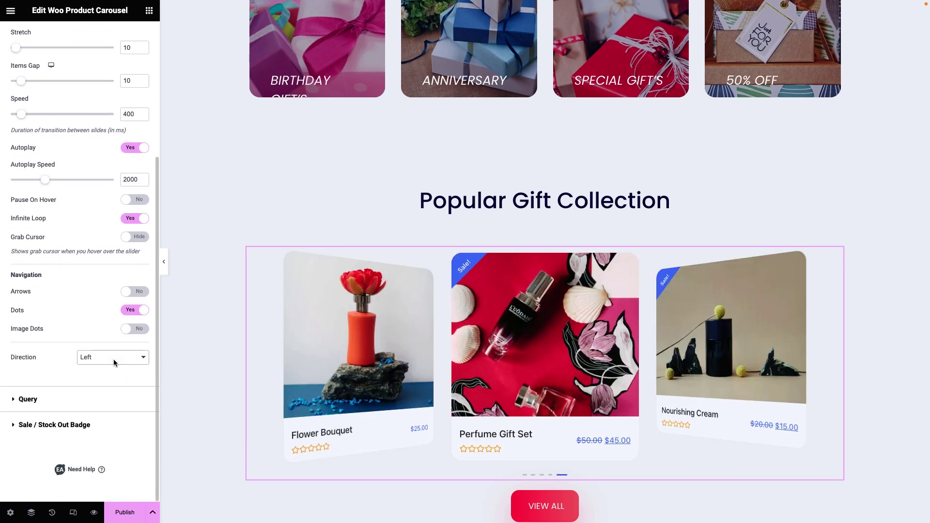
{"action": "left_click", "coordinate": [110, 400]}
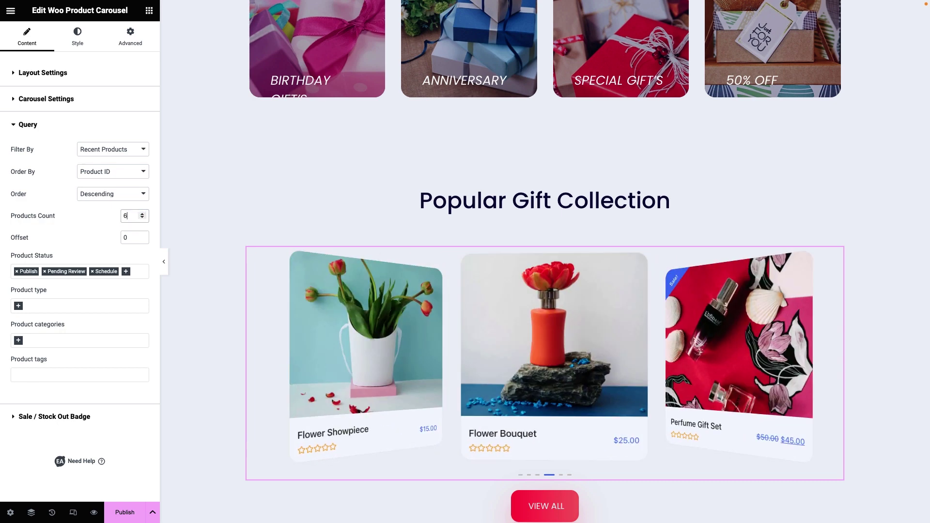
Set the carousel's dot style to Preset 4, after trying the second style.
{"action": "left_click", "coordinate": [81, 40]}
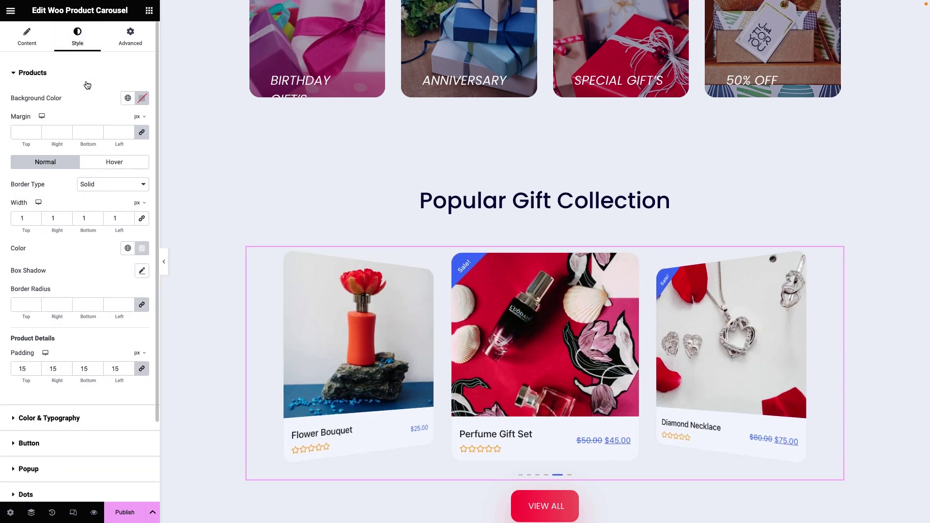
{"action": "scroll", "coordinate": [86, 80], "scroll_direction": "down", "scroll_amount": 2}
{"action": "scroll", "coordinate": [86, 86], "scroll_direction": "down", "scroll_amount": 1}
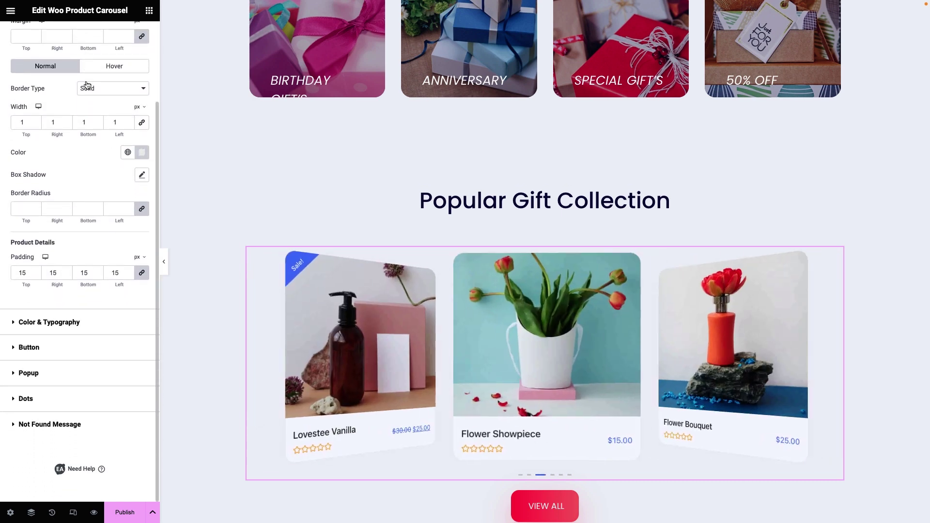
{"action": "left_click", "coordinate": [41, 390]}
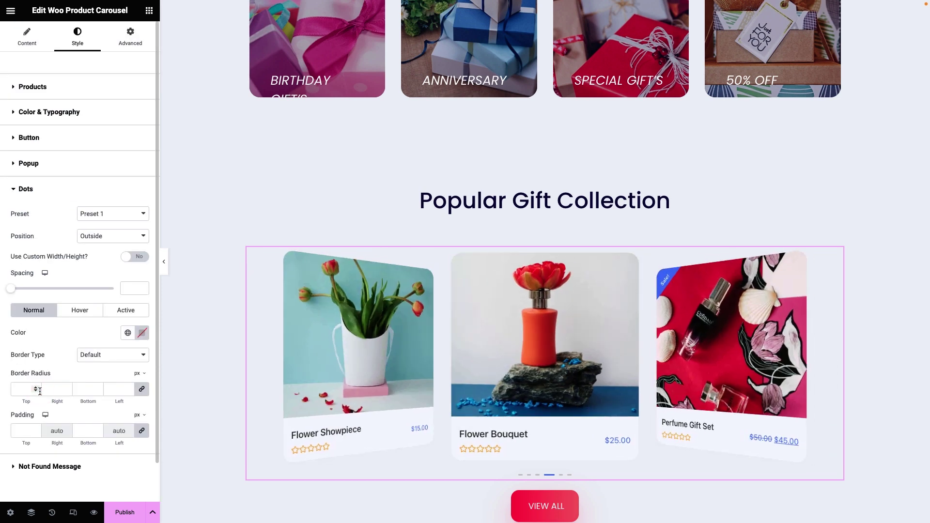
{"action": "left_click", "coordinate": [135, 213]}
{"action": "left_click", "coordinate": [140, 221]}
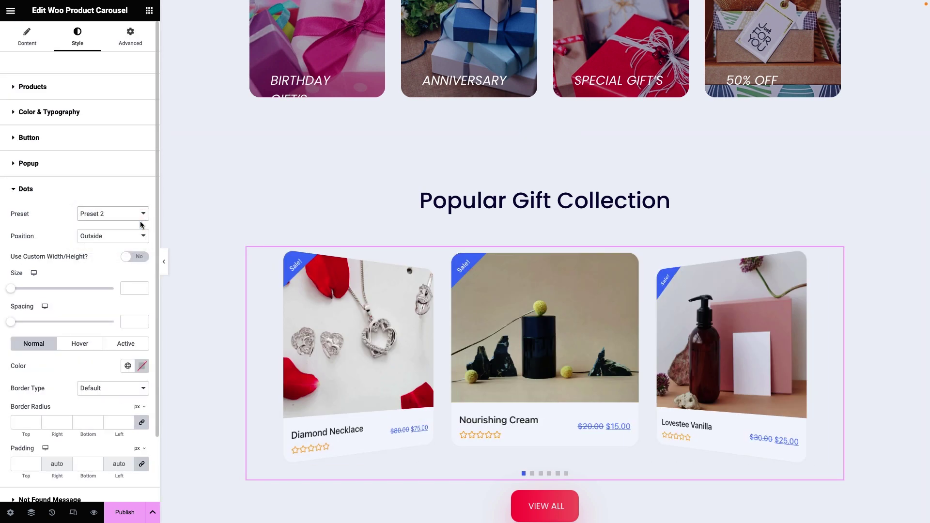
{"action": "left_click", "coordinate": [141, 219]}
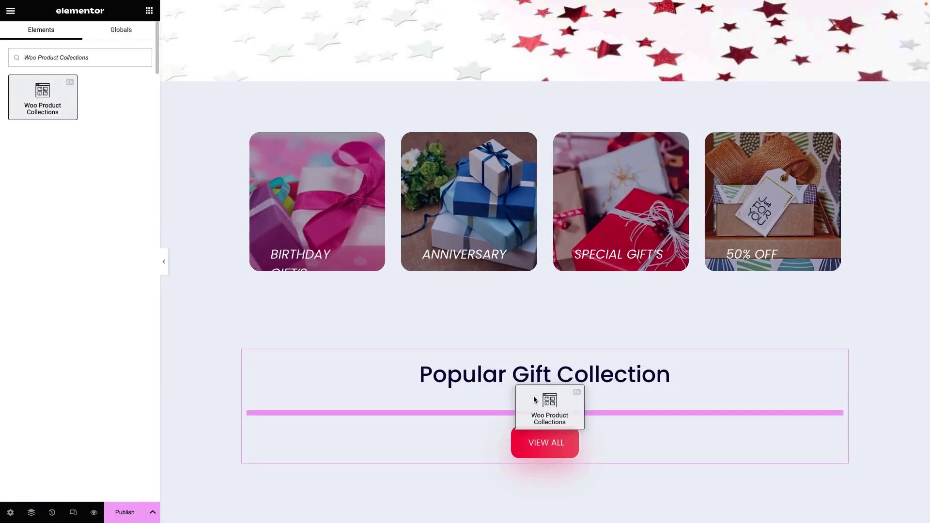
Drop Woo Product Collections below the heading and set its category to Gift Box.
{"action": "left_click_drag", "start_coordinate": [43, 94], "coordinate": [533, 396]}
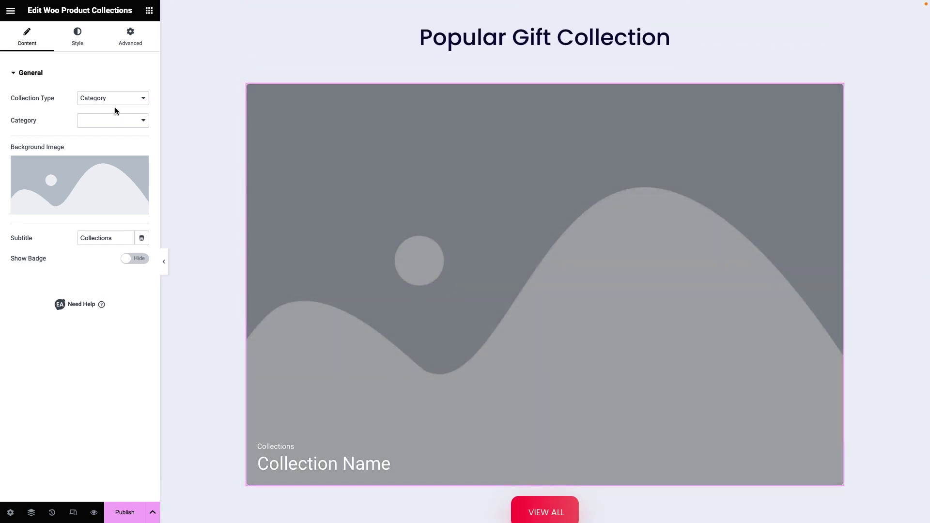
{"action": "left_click", "coordinate": [114, 99]}
{"action": "left_click", "coordinate": [117, 118]}
{"action": "left_click", "coordinate": [126, 98]}
{"action": "left_click", "coordinate": [125, 77]}
{"action": "left_click", "coordinate": [136, 122]}
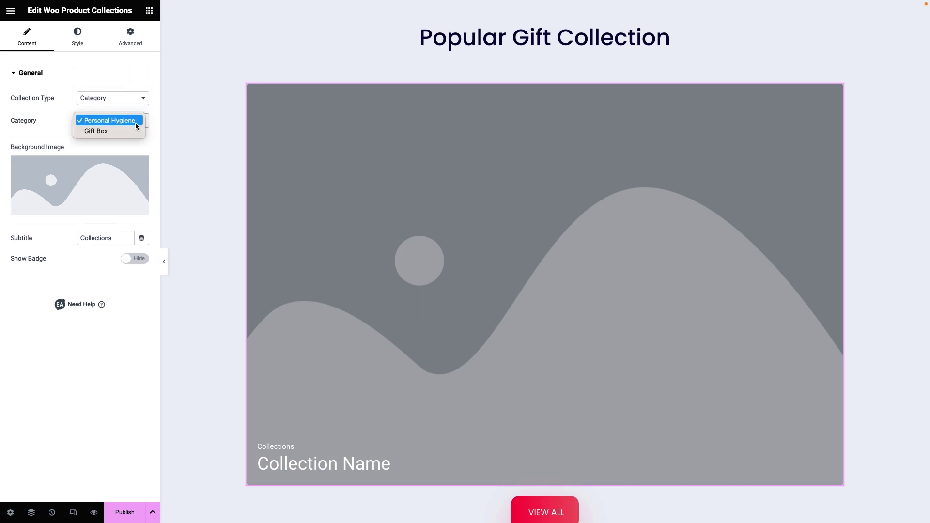
{"action": "left_click", "coordinate": [105, 180]}
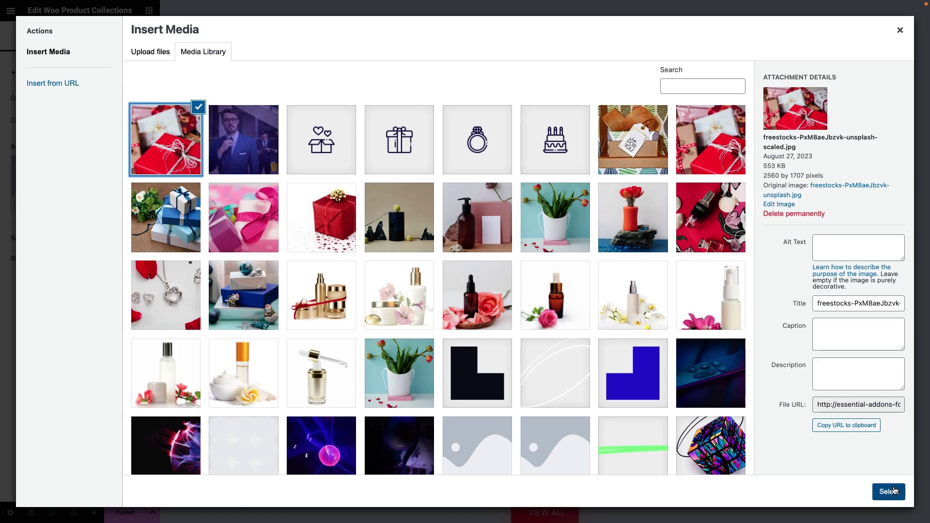
Add the red gift background photo, enable Show Badge, and choose layout Style Two.
{"action": "left_click", "coordinate": [890, 492]}
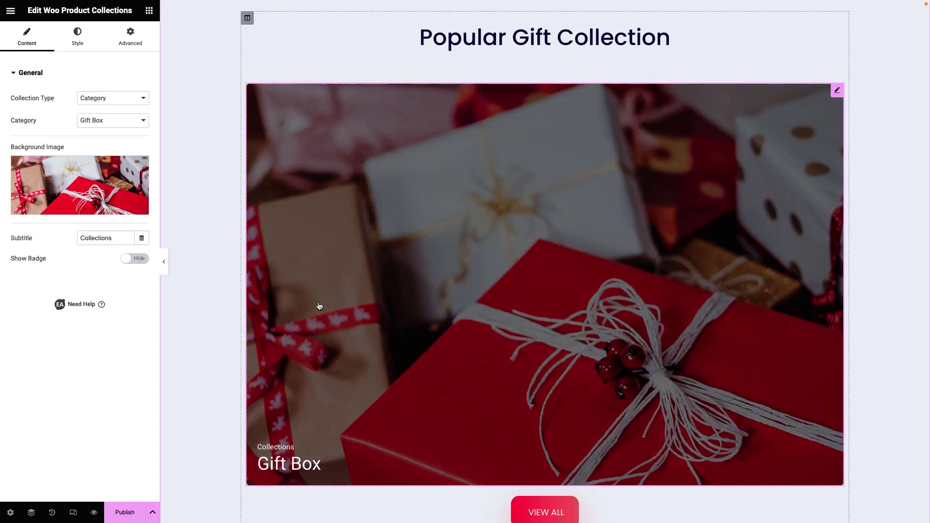
{"action": "left_click", "coordinate": [134, 260]}
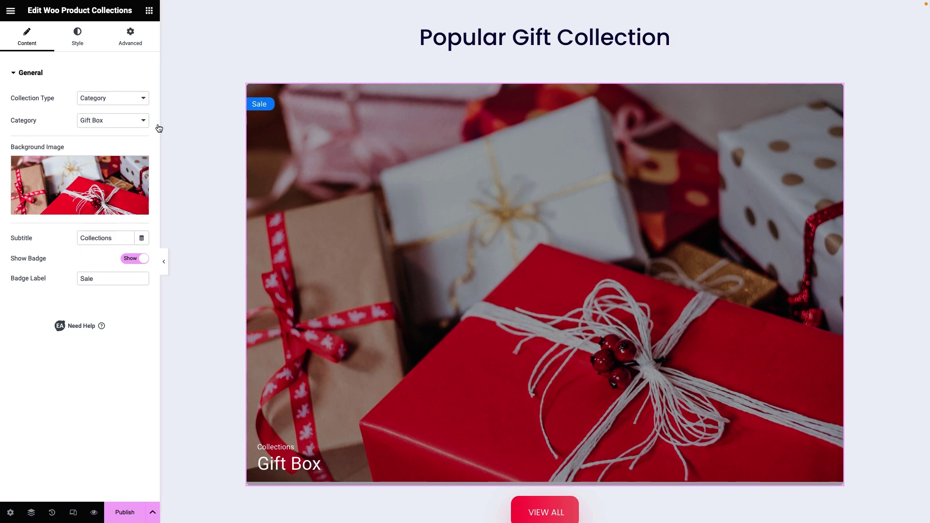
{"action": "left_click", "coordinate": [78, 41]}
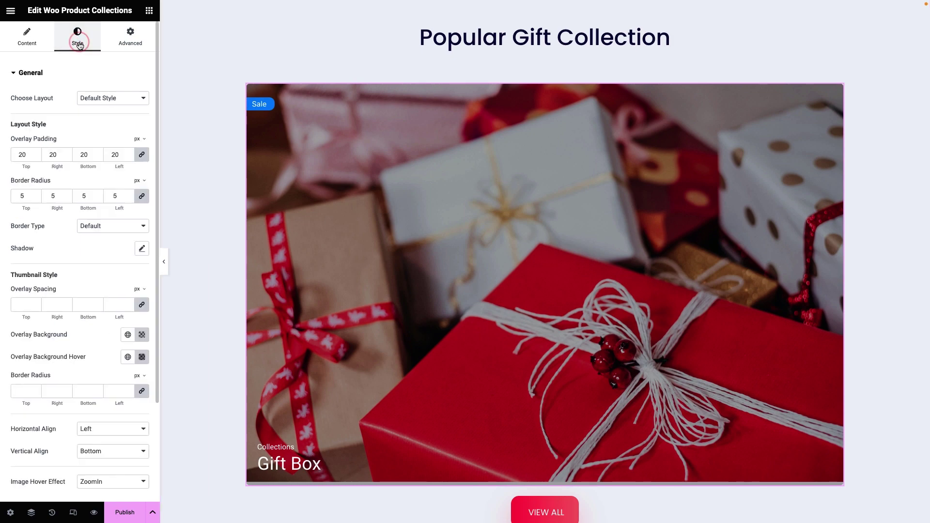
{"action": "left_click", "coordinate": [133, 101]}
{"action": "left_click", "coordinate": [100, 109]}
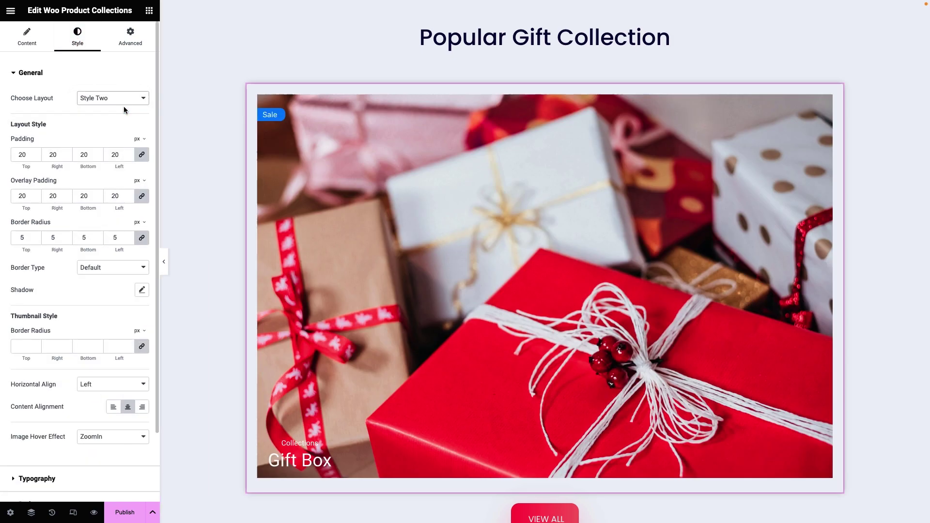
{"action": "scroll", "coordinate": [217, 148], "scroll_direction": "down", "scroll_amount": 2}
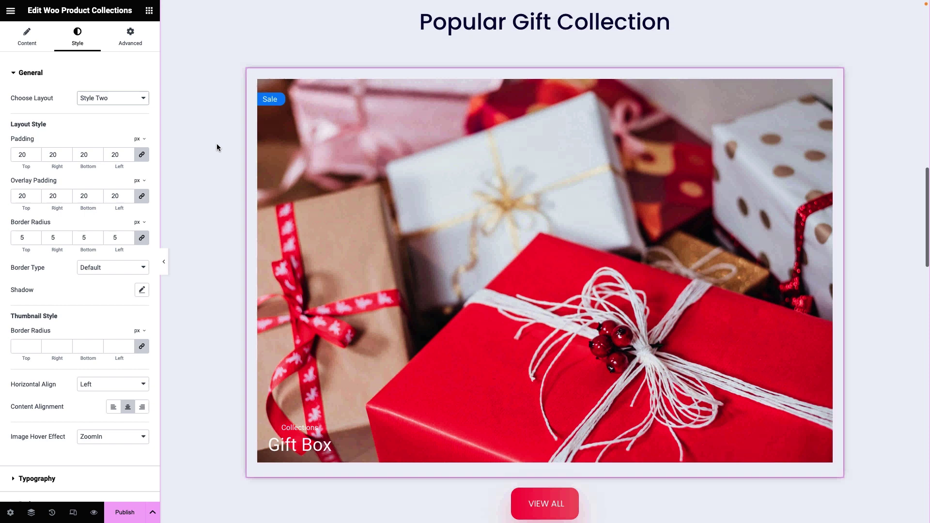
{"action": "scroll", "coordinate": [217, 147], "scroll_direction": "up", "scroll_amount": 1}
{"action": "scroll", "coordinate": [217, 147], "scroll_direction": "up", "scroll_amount": 1}
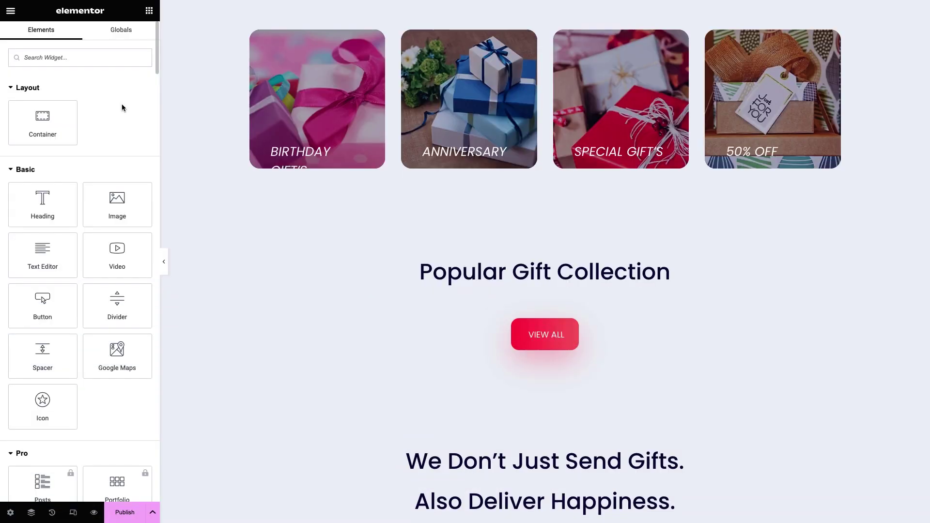
{"action": "type", "text": "Woo Product Gallery"}
{"action": "left_click_drag", "start_coordinate": [42, 94], "coordinate": [596, 298]}
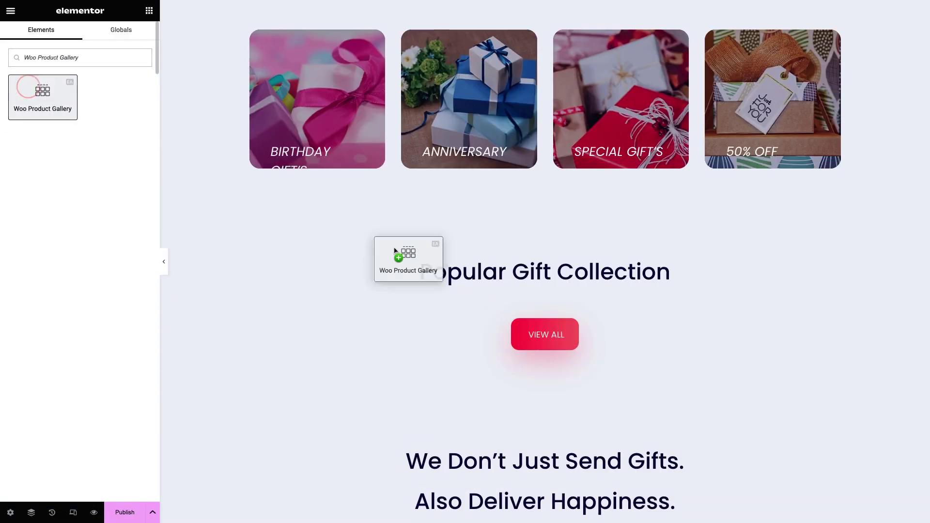
{"action": "scroll", "coordinate": [597, 299], "scroll_direction": "down", "scroll_amount": 3}
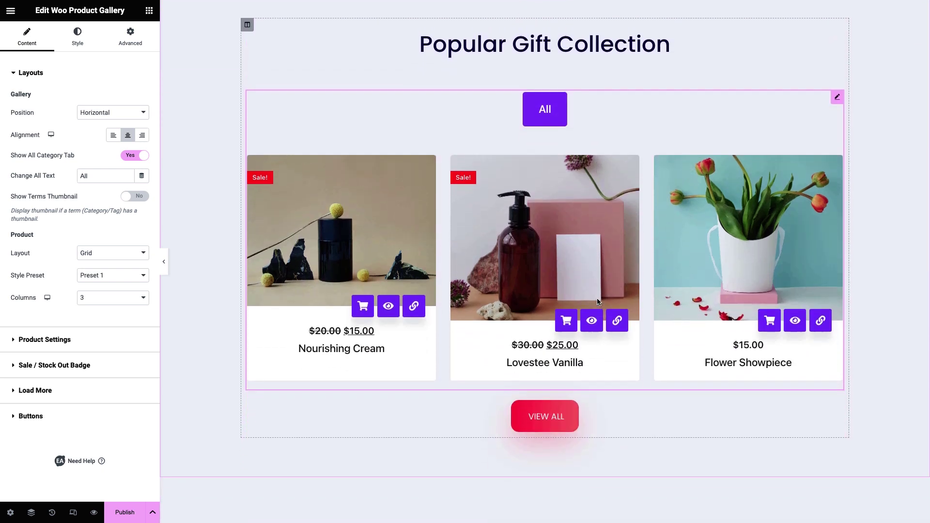
Test the gallery's filter Position and Layout options, ending on Horizontal and Grid.
{"action": "left_click", "coordinate": [129, 113]}
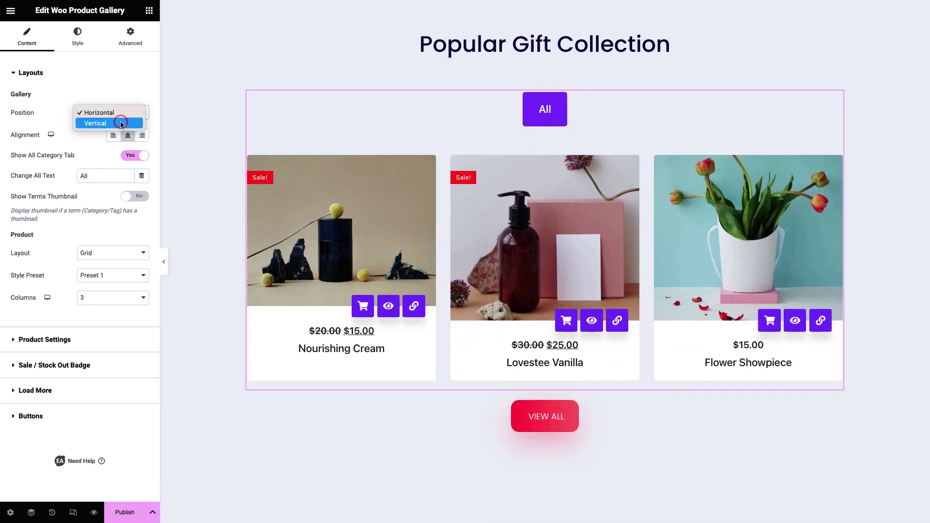
{"action": "left_click", "coordinate": [121, 123]}
{"action": "left_click", "coordinate": [122, 113]}
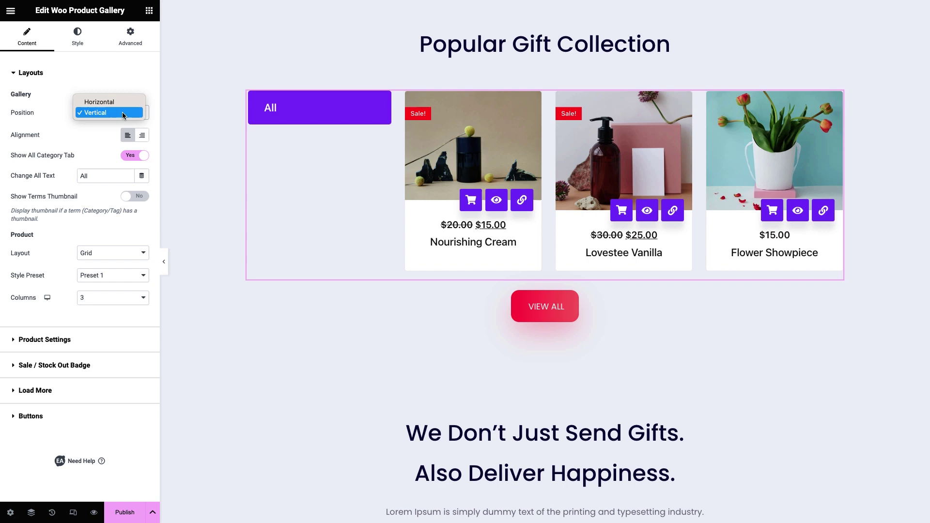
{"action": "left_click", "coordinate": [123, 103]}
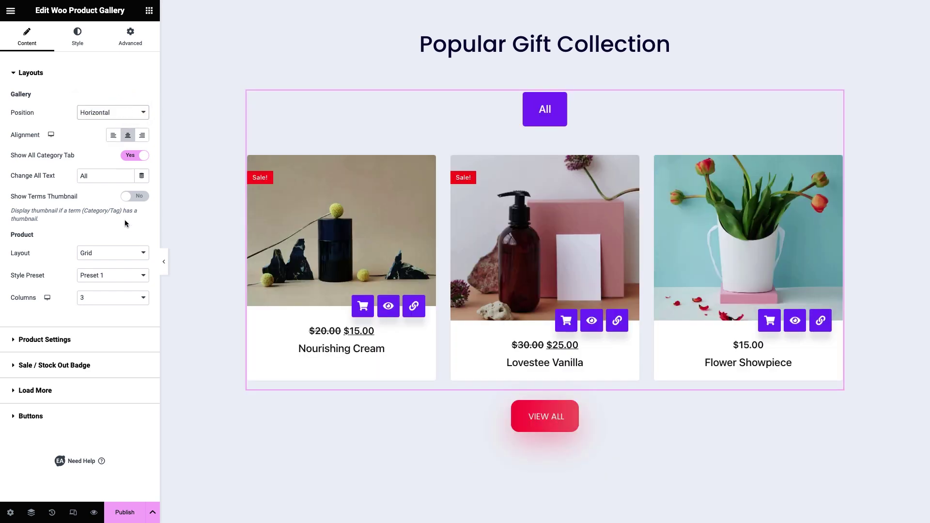
{"action": "left_click", "coordinate": [126, 251]}
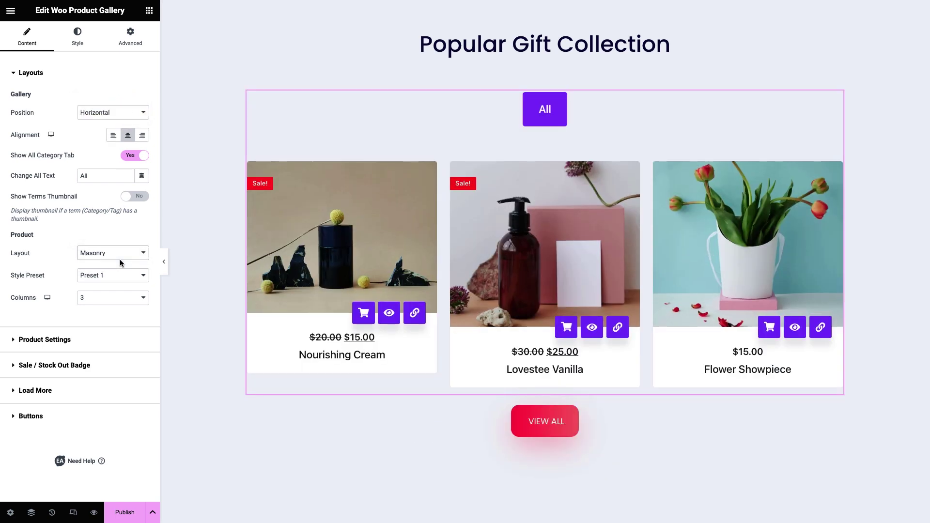
{"action": "left_click", "coordinate": [120, 258]}
{"action": "left_click", "coordinate": [121, 241]}
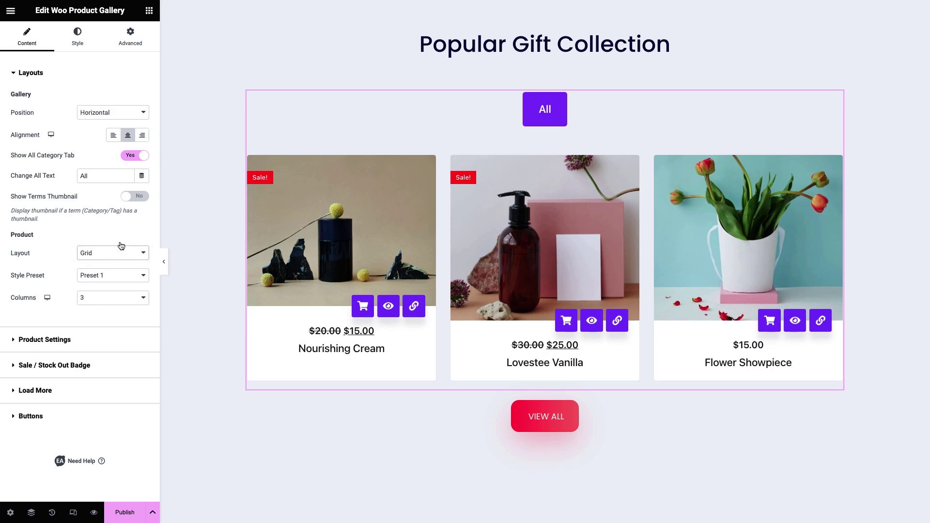
Cycle through the gallery's card style presets and settle on Preset 1.
{"action": "left_click", "coordinate": [114, 275]}
{"action": "left_click", "coordinate": [115, 288]}
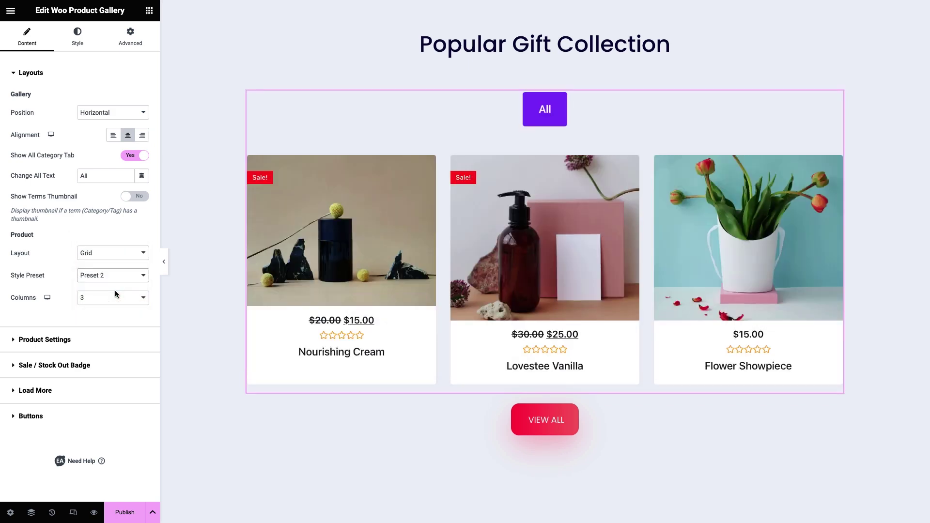
{"action": "left_click", "coordinate": [115, 277]}
{"action": "left_click", "coordinate": [117, 296]}
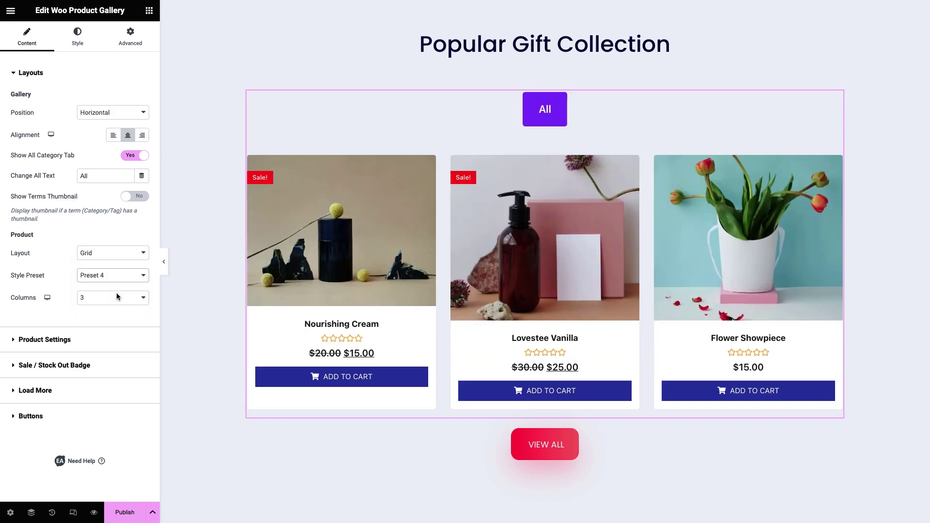
{"action": "left_click", "coordinate": [121, 274]}
{"action": "left_click", "coordinate": [121, 246]}
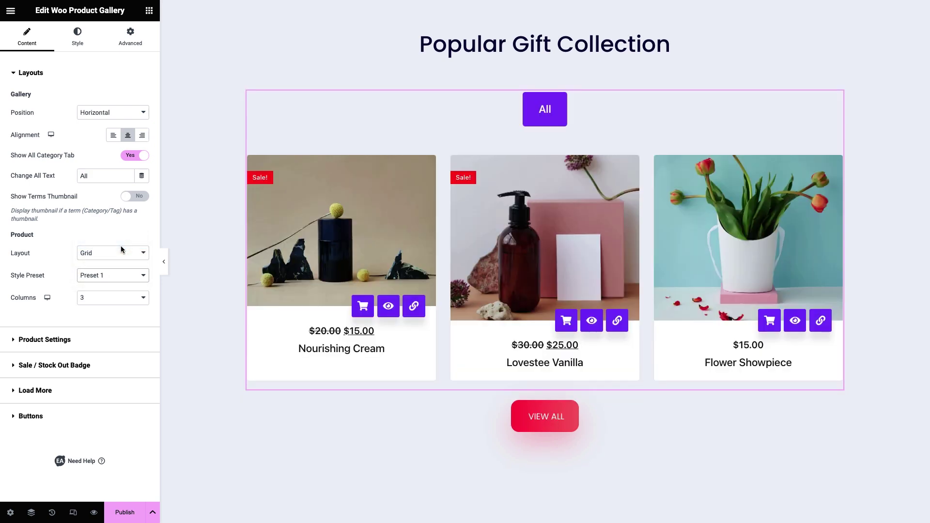
Add Gift Box and Personal Hygiene to the gallery's Product Categories.
{"action": "left_click", "coordinate": [99, 336]}
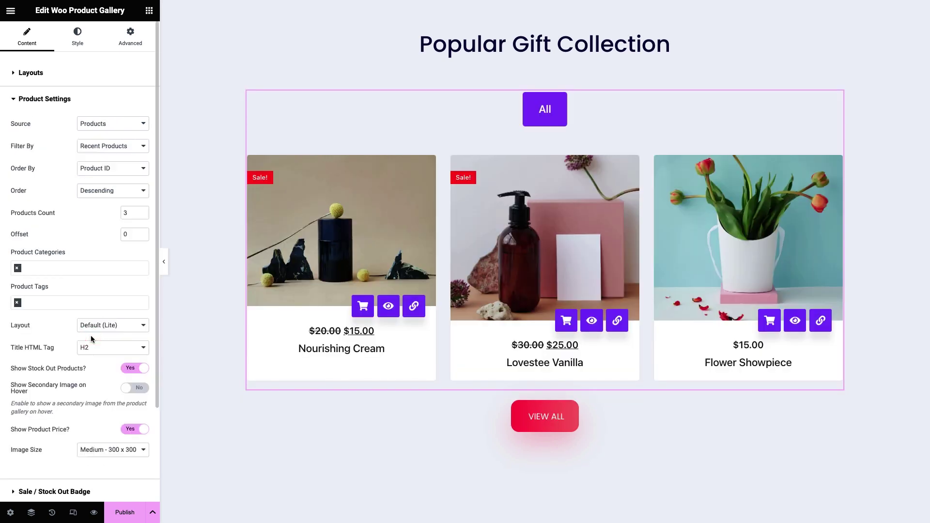
{"action": "scroll", "coordinate": [129, 120], "scroll_direction": "down", "scroll_amount": 2}
{"action": "scroll", "coordinate": [128, 120], "scroll_direction": "down", "scroll_amount": 1}
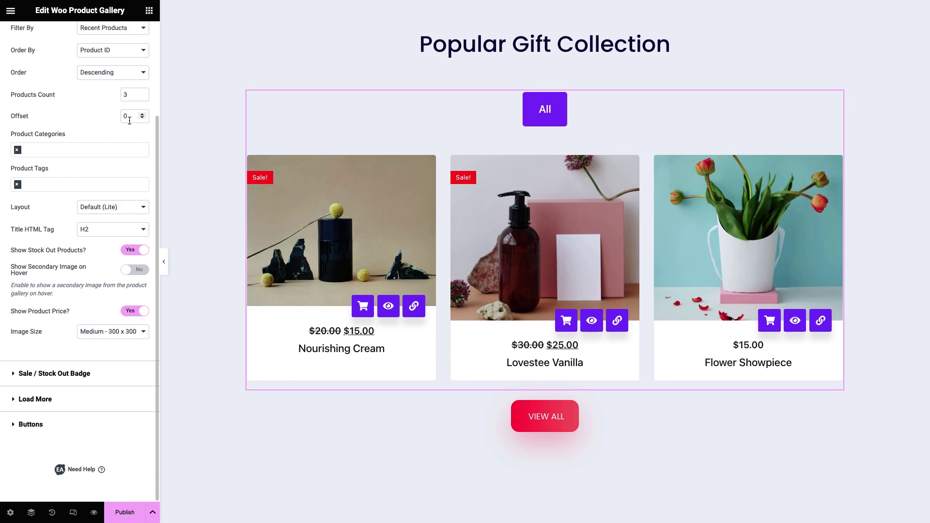
{"action": "type", "text": "gift"}
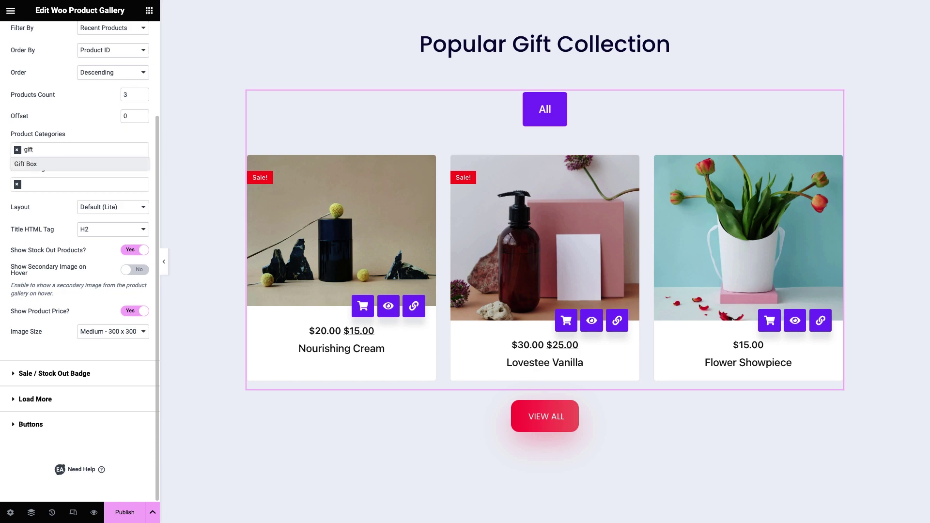
{"action": "left_click", "coordinate": [47, 166]}
{"action": "left_click", "coordinate": [63, 163]}
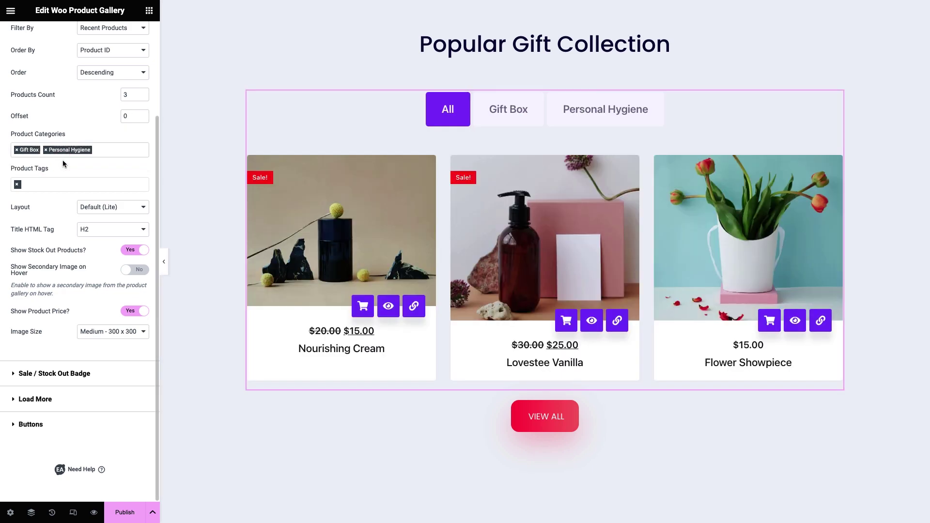
Set the gallery's sale badge style to the Preset 4 ribbon.
{"action": "left_click", "coordinate": [95, 374]}
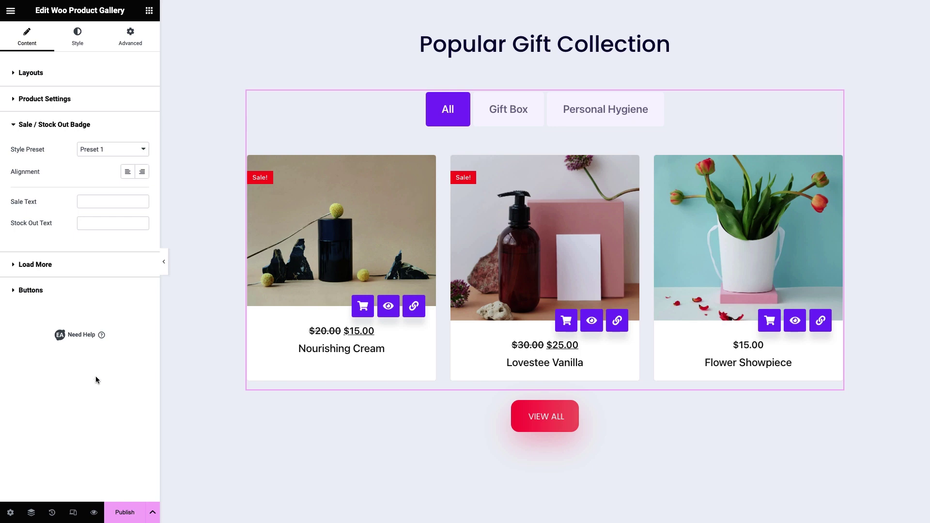
{"action": "left_click", "coordinate": [129, 153]}
{"action": "left_click", "coordinate": [126, 186]}
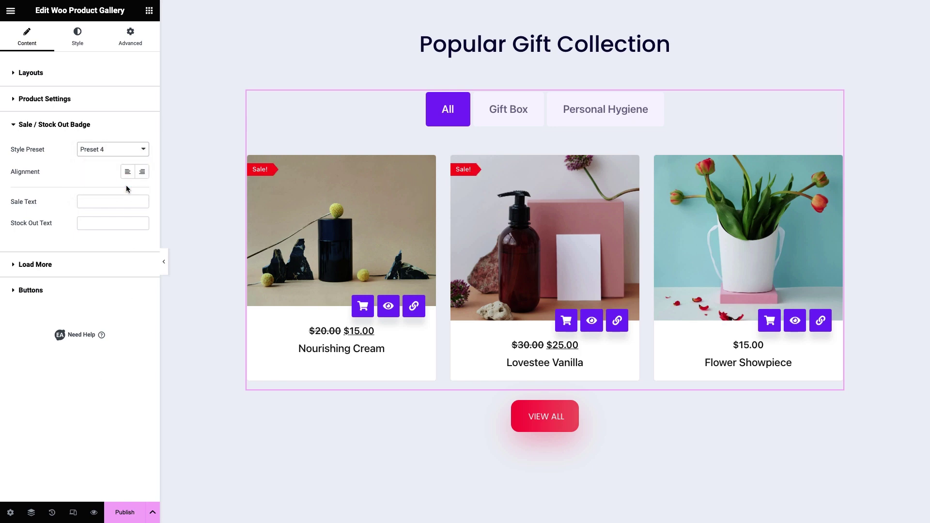
{"action": "left_click", "coordinate": [99, 264]}
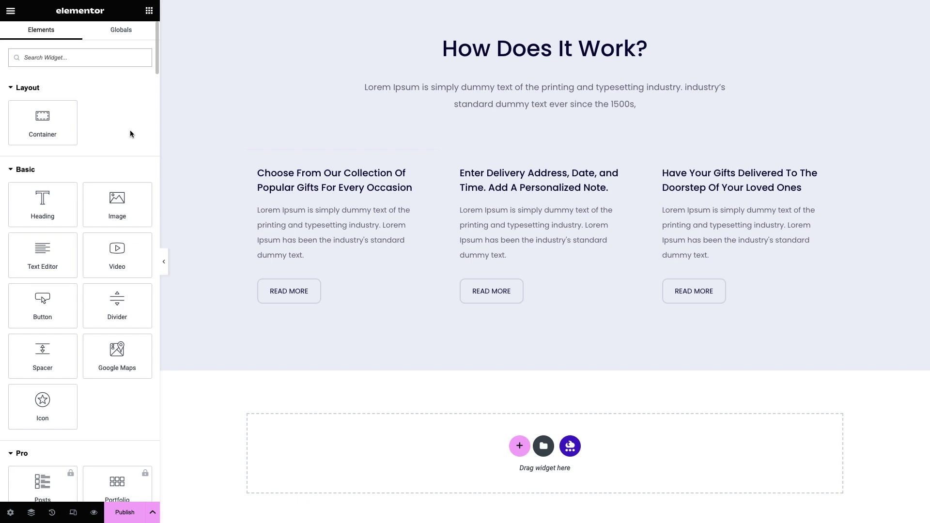
Place Woo Thank You in the empty section; try Presets 2 and 3, keep Preset 1.
{"action": "left_click", "coordinate": [50, 58]}
{"action": "type", "text": "Woo Thank You"}
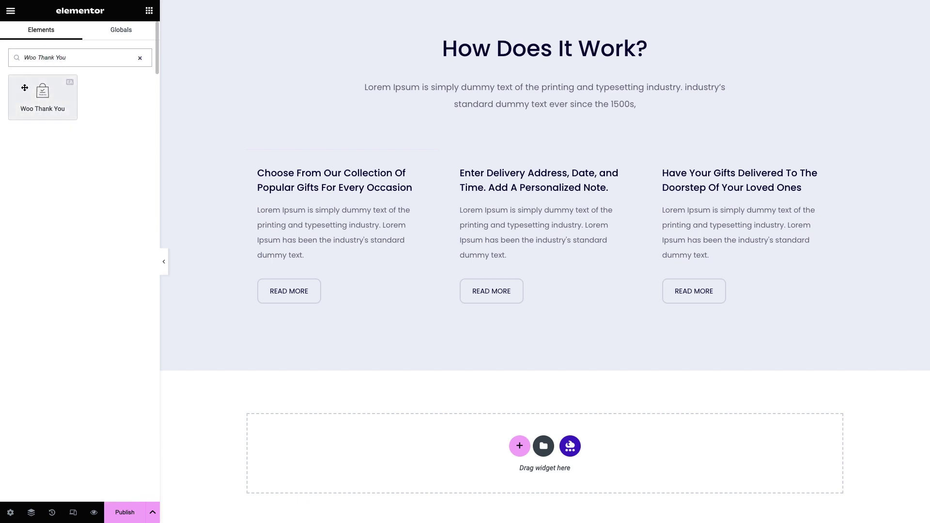
{"action": "left_click_drag", "start_coordinate": [43, 95], "coordinate": [508, 469]}
{"action": "scroll", "coordinate": [508, 469], "scroll_direction": "down", "scroll_amount": 3}
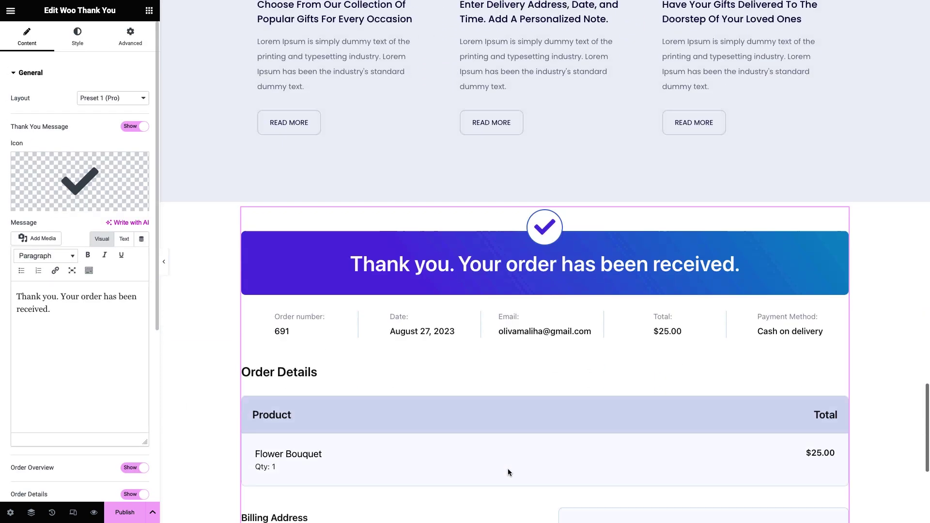
{"action": "scroll", "coordinate": [508, 468], "scroll_direction": "down", "scroll_amount": 1}
{"action": "scroll", "coordinate": [507, 469], "scroll_direction": "down", "scroll_amount": 2}
{"action": "scroll", "coordinate": [507, 469], "scroll_direction": "down", "scroll_amount": 2}
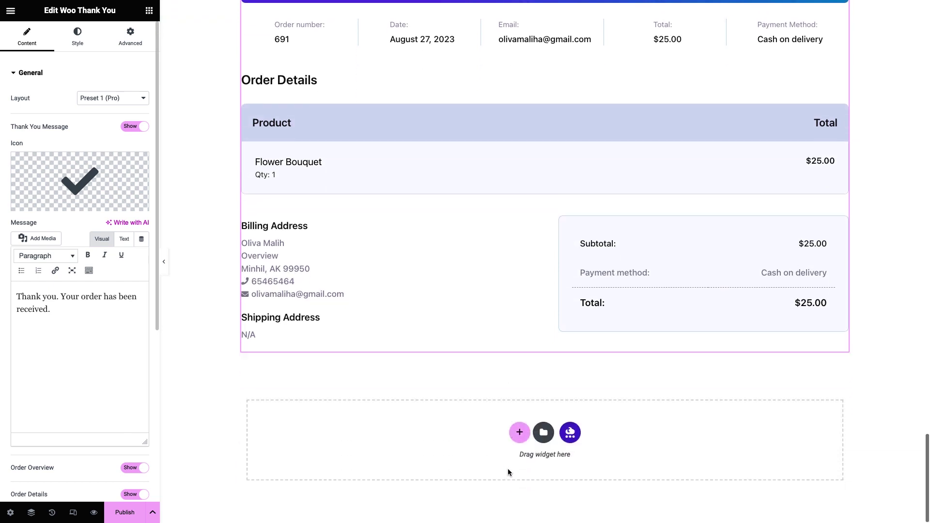
{"action": "scroll", "coordinate": [509, 469], "scroll_direction": "up", "scroll_amount": 2}
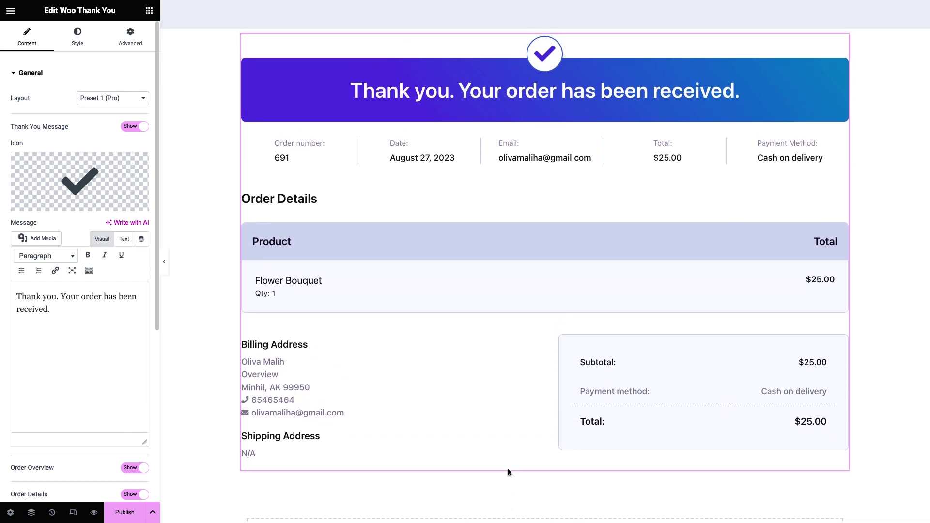
{"action": "left_click", "coordinate": [117, 97]}
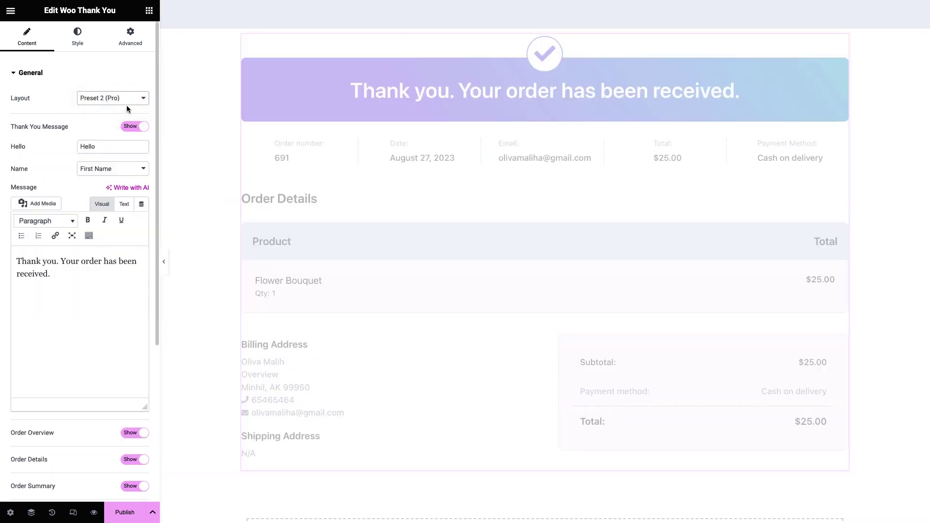
{"action": "left_click", "coordinate": [125, 99]}
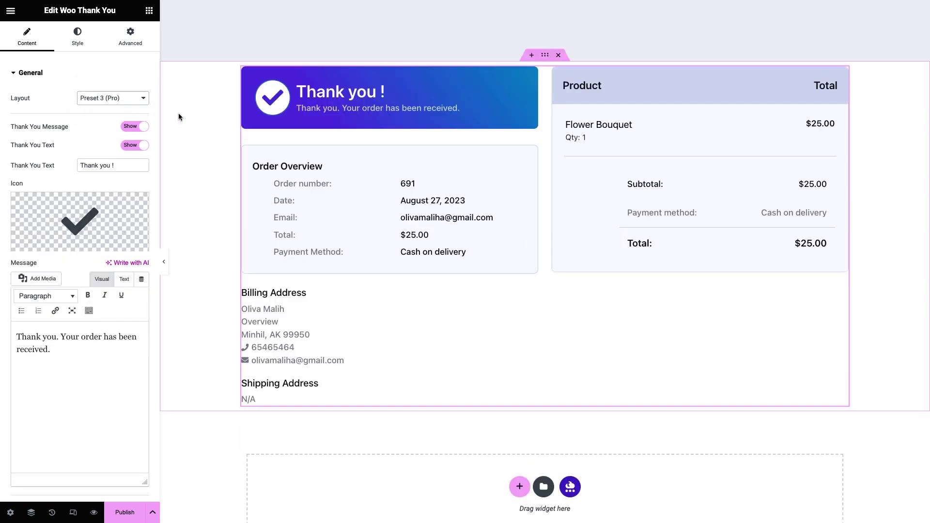
{"action": "left_click", "coordinate": [123, 97]}
{"action": "left_click", "coordinate": [124, 79]}
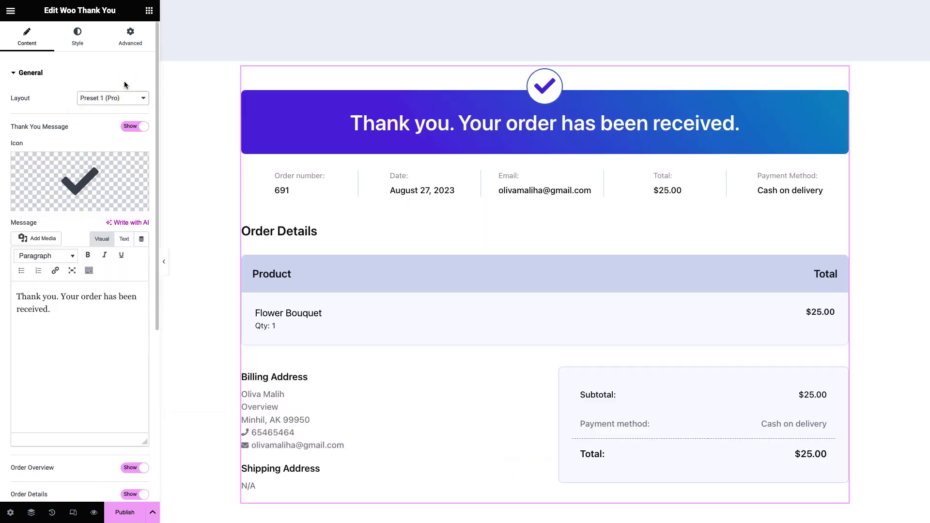
{"action": "scroll", "coordinate": [121, 117], "scroll_direction": "down", "scroll_amount": 3}
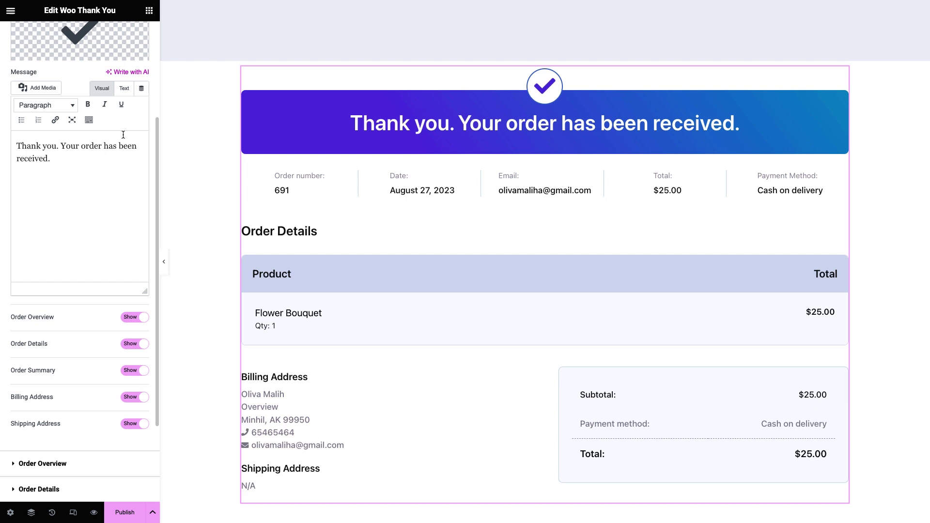
Review the order overview settings and thank-you icon colour without changing them.
{"action": "left_click", "coordinate": [98, 464]}
{"action": "scroll", "coordinate": [98, 468], "scroll_direction": "down", "scroll_amount": 2}
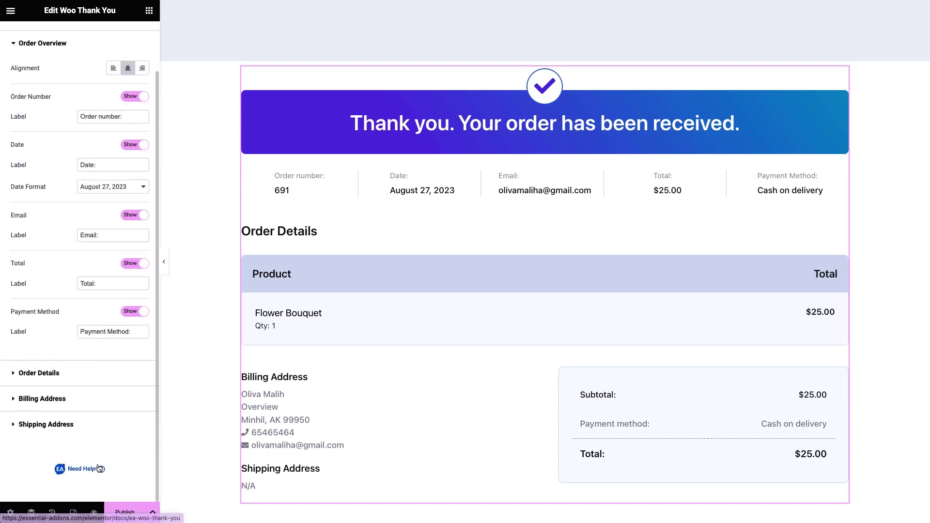
{"action": "scroll", "coordinate": [99, 469], "scroll_direction": "up", "scroll_amount": 2}
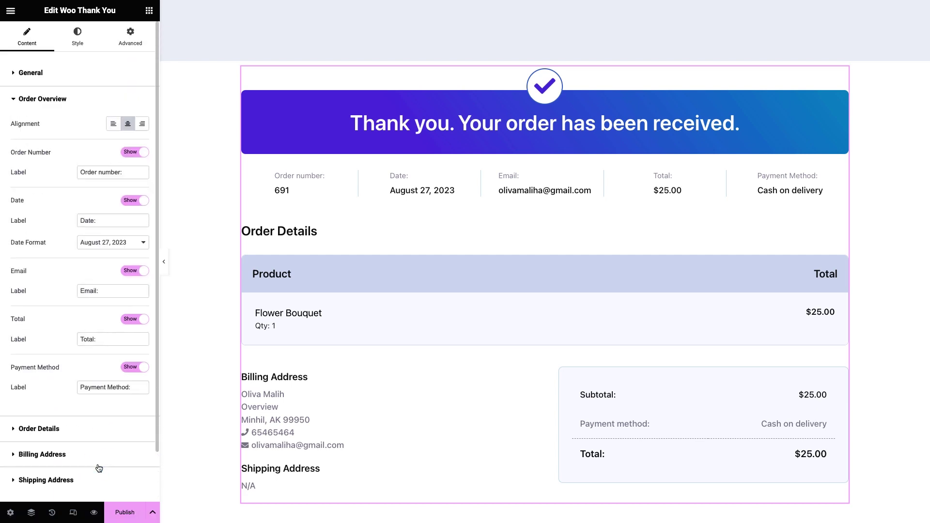
{"action": "left_click", "coordinate": [84, 42]}
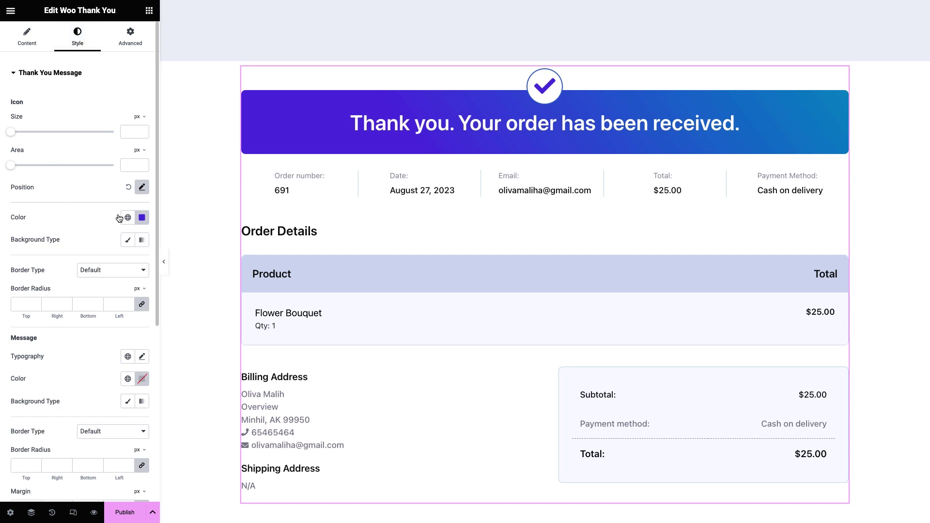
{"action": "left_click", "coordinate": [141, 218]}
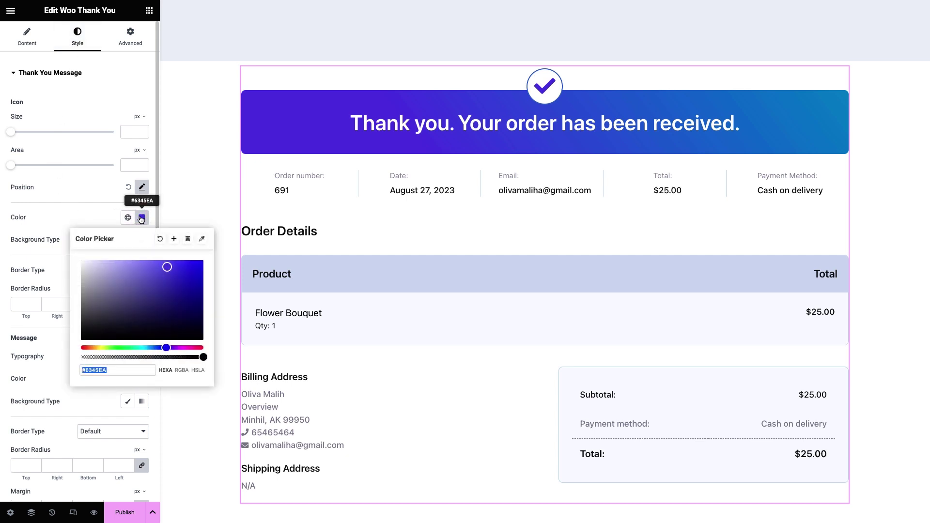
{"action": "left_click", "coordinate": [141, 218]}
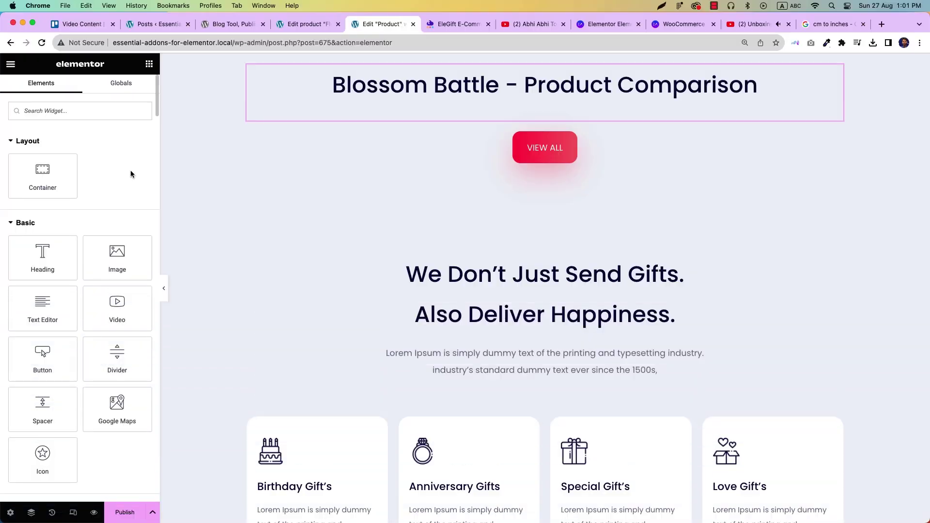
Place a Woo Product Compare widget below Blossom Battle comparing Flower Showpiece and Flower Bouquet.
{"action": "left_click", "coordinate": [61, 111]}
{"action": "type", "text": "Woo Product Compare"}
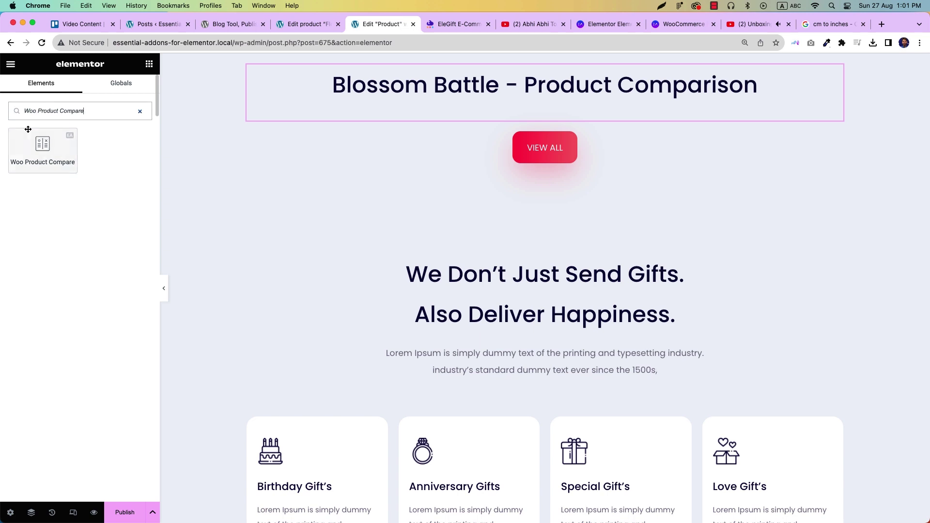
{"action": "left_click_drag", "start_coordinate": [42, 149], "coordinate": [557, 136]}
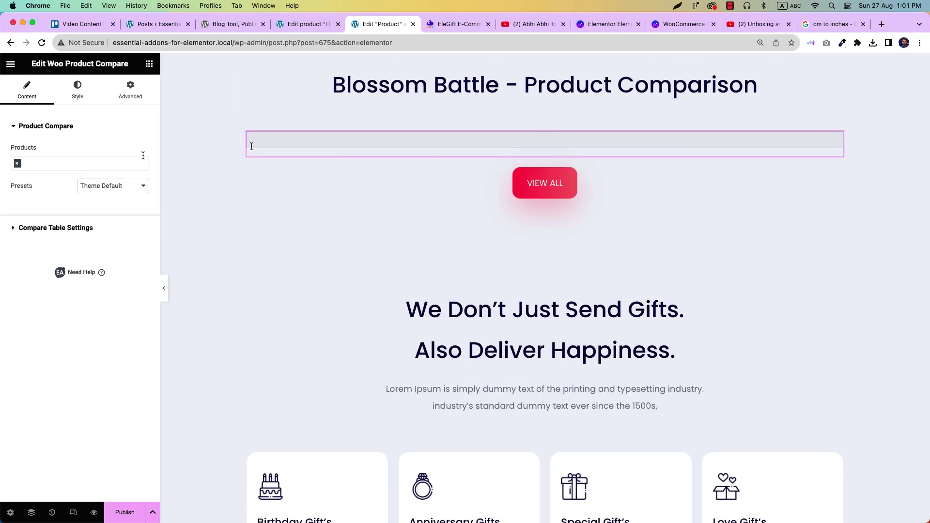
{"action": "left_click", "coordinate": [54, 162]}
{"action": "type", "text": "Fl"}
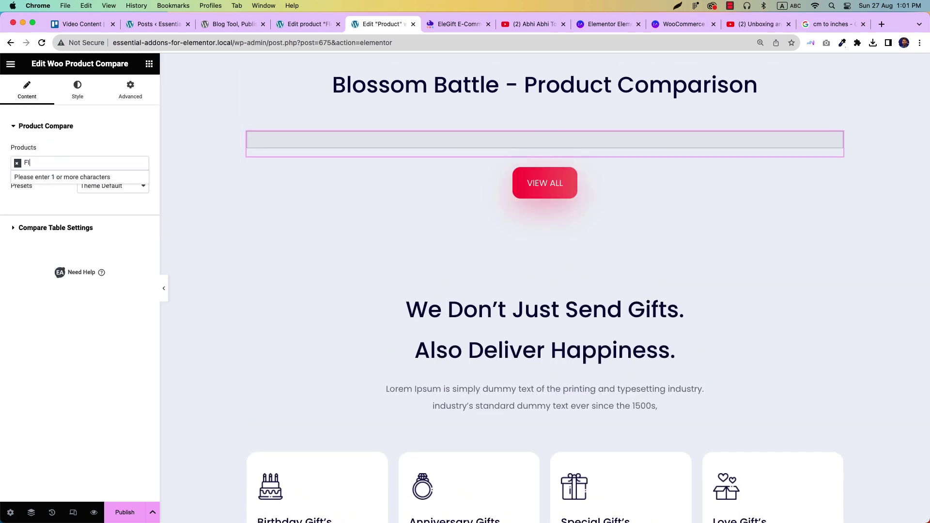
{"action": "type", "text": "ow"}
{"action": "left_click", "coordinate": [40, 190]}
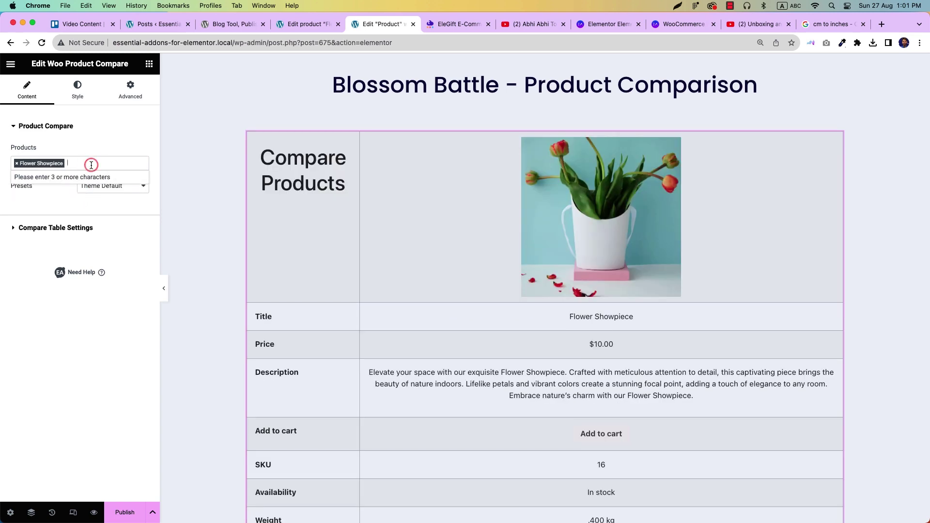
{"action": "type", "text": "Flow"}
{"action": "left_click", "coordinate": [86, 177]}
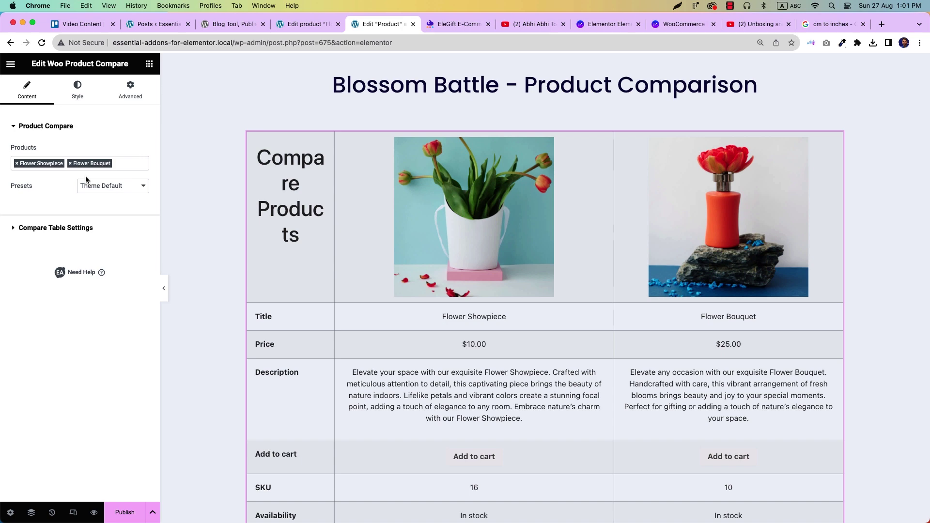
Preview the Theme 6 and Theme 5 table presets, then settle on Theme Default.
{"action": "left_click", "coordinate": [86, 183]}
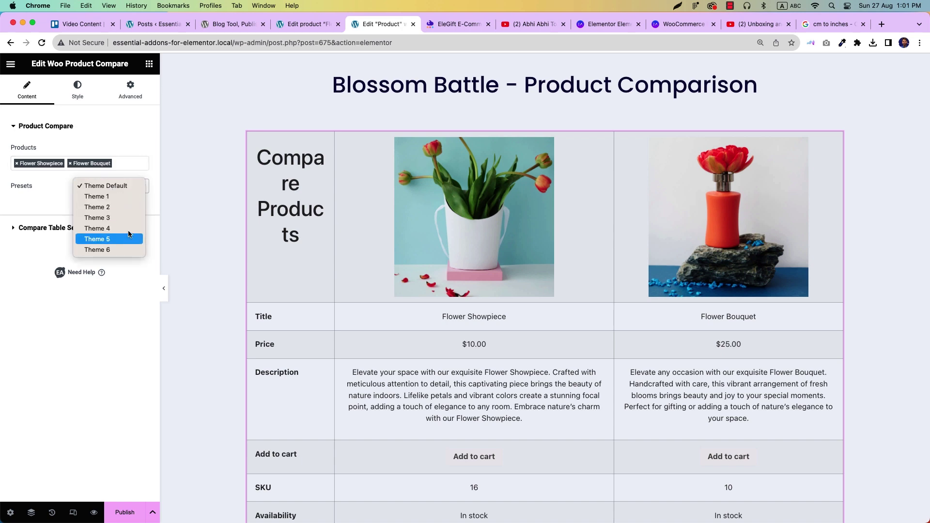
{"action": "left_click", "coordinate": [127, 247]}
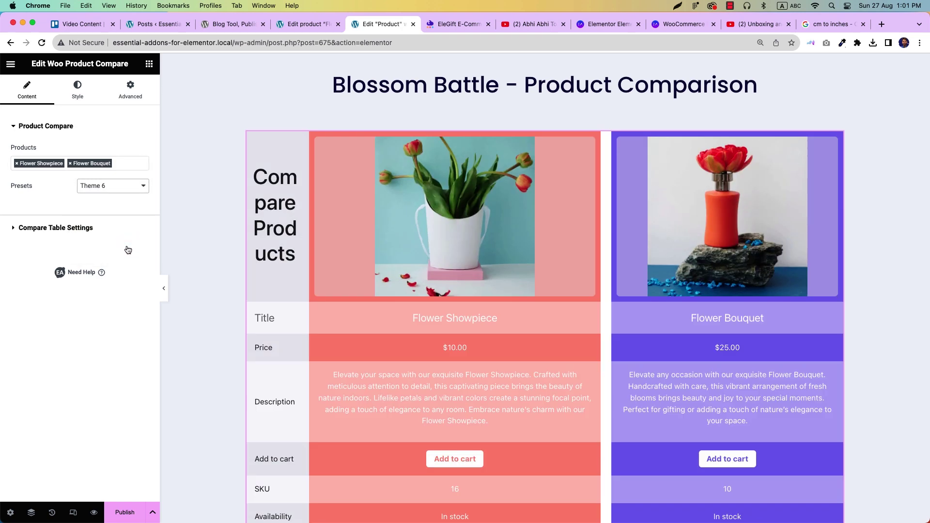
{"action": "left_click", "coordinate": [131, 185]}
{"action": "left_click", "coordinate": [131, 175]}
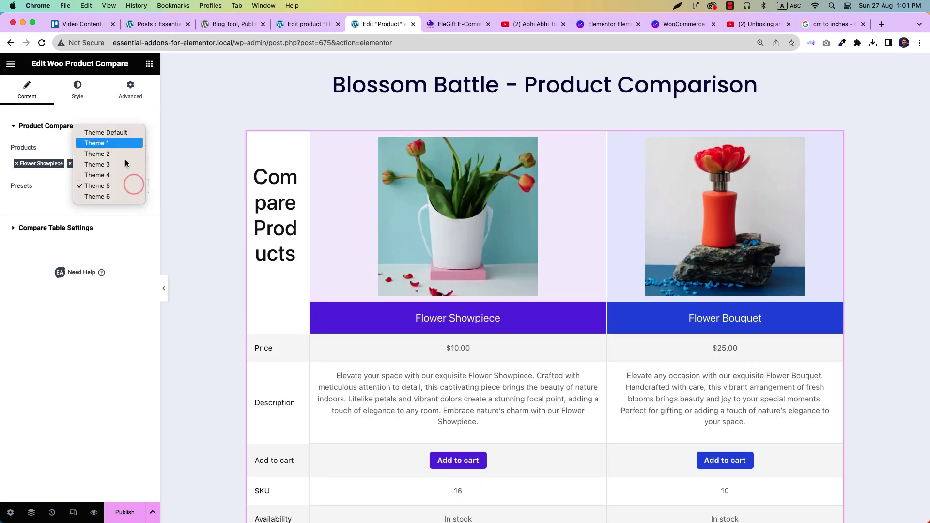
{"action": "left_click", "coordinate": [123, 134]}
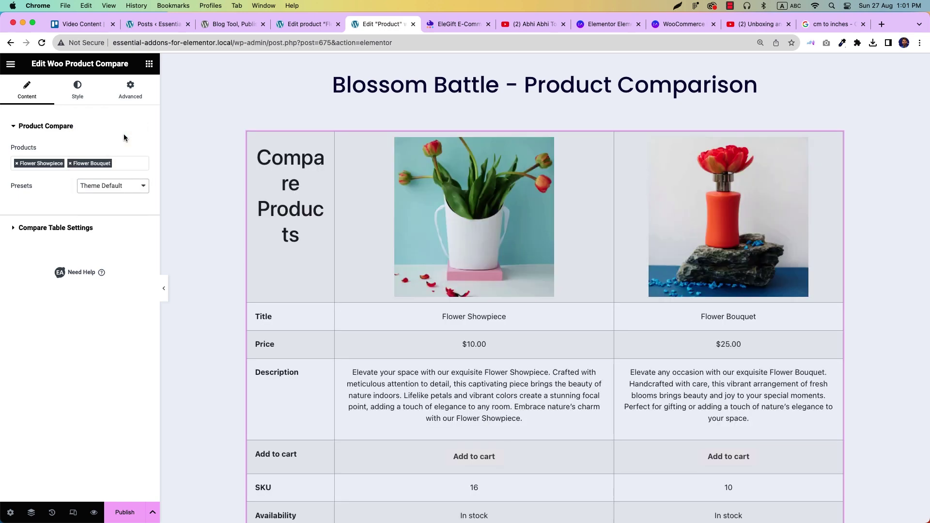
Clear the Compare Products table title and remove the Color field.
{"action": "left_click", "coordinate": [116, 231]}
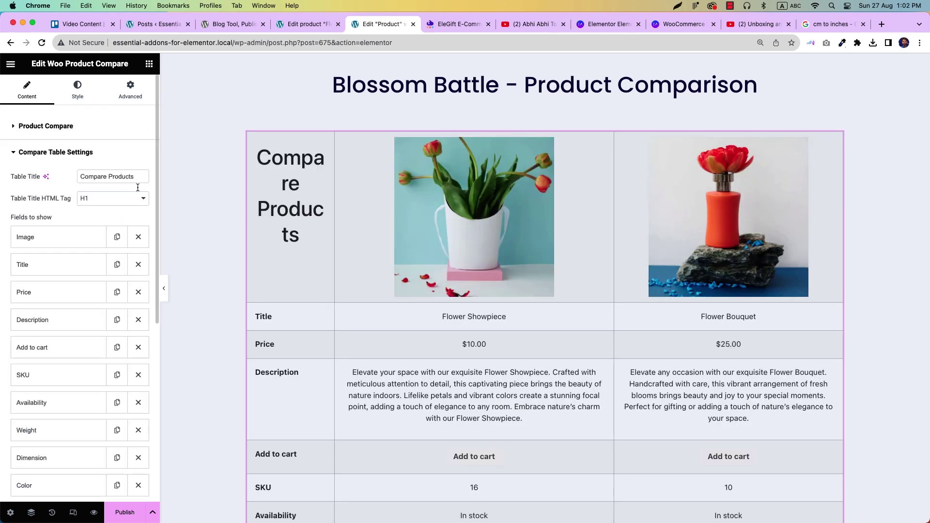
{"action": "key", "text": "BackSpace"}
{"action": "scroll", "coordinate": [80, 402], "scroll_direction": "down", "scroll_amount": 1}
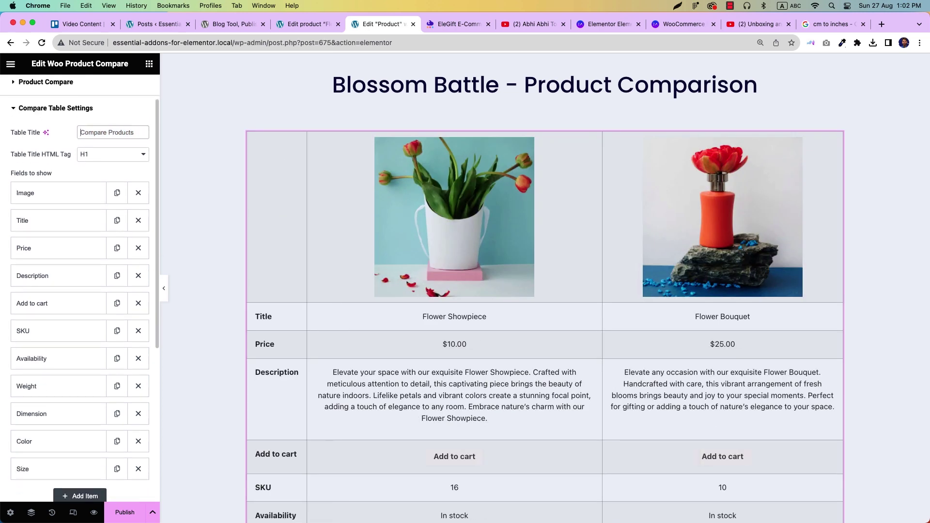
{"action": "scroll", "coordinate": [80, 402], "scroll_direction": "down", "scroll_amount": 2}
{"action": "scroll", "coordinate": [80, 402], "scroll_direction": "down", "scroll_amount": 5}
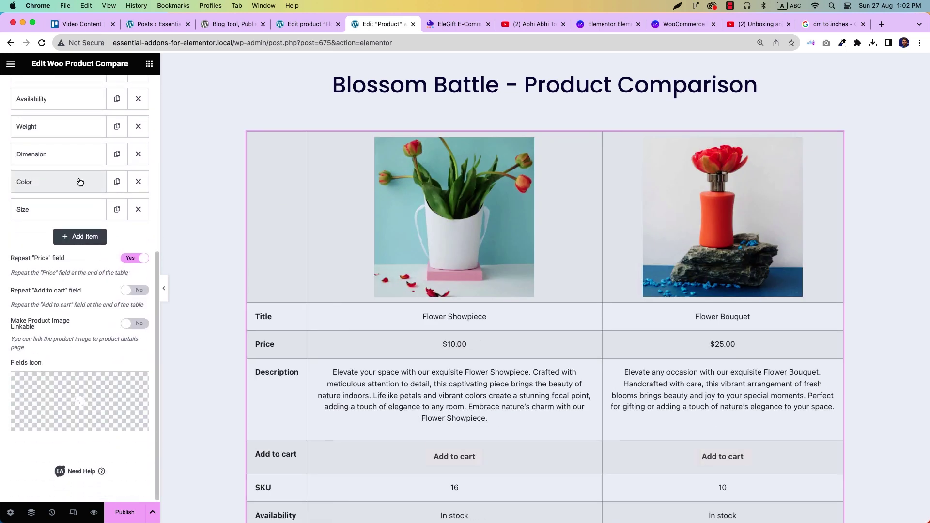
{"action": "scroll", "coordinate": [244, 185], "scroll_direction": "down", "scroll_amount": 2}
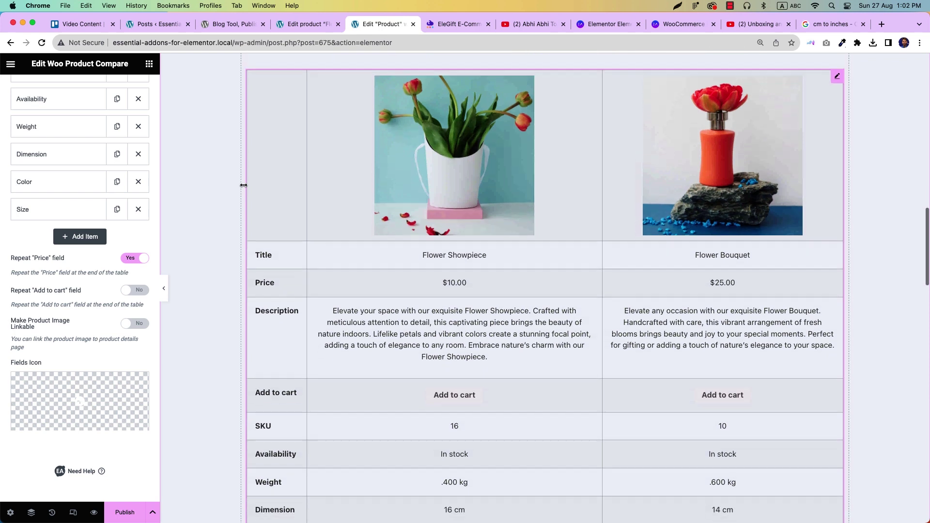
{"action": "scroll", "coordinate": [243, 185], "scroll_direction": "down", "scroll_amount": 2}
{"action": "scroll", "coordinate": [243, 185], "scroll_direction": "down", "scroll_amount": 2}
{"action": "scroll", "coordinate": [244, 186], "scroll_direction": "up", "scroll_amount": 1}
{"action": "scroll", "coordinate": [243, 185], "scroll_direction": "up", "scroll_amount": 2}
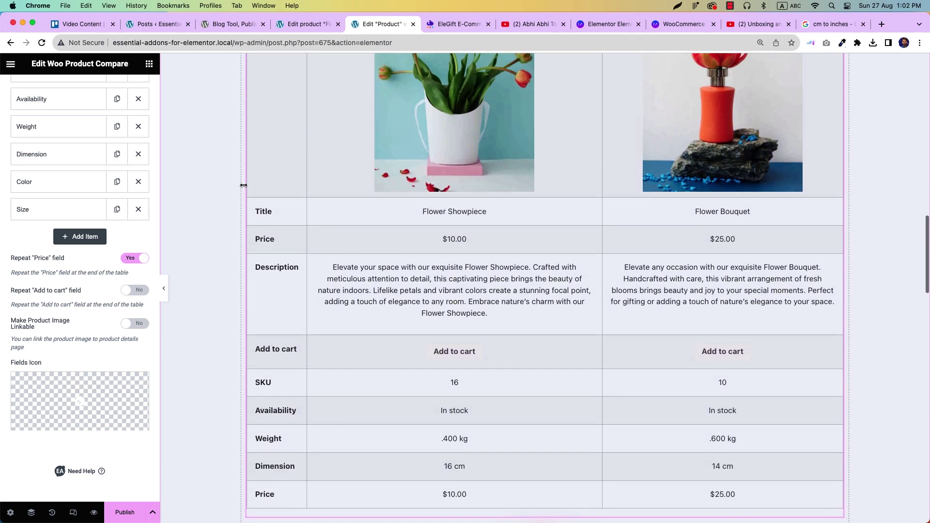
{"action": "scroll", "coordinate": [243, 186], "scroll_direction": "up", "scroll_amount": 1}
{"action": "scroll", "coordinate": [243, 186], "scroll_direction": "up", "scroll_amount": 2}
{"action": "scroll", "coordinate": [243, 185], "scroll_direction": "down", "scroll_amount": 1}
{"action": "scroll", "coordinate": [244, 186], "scroll_direction": "down", "scroll_amount": 1}
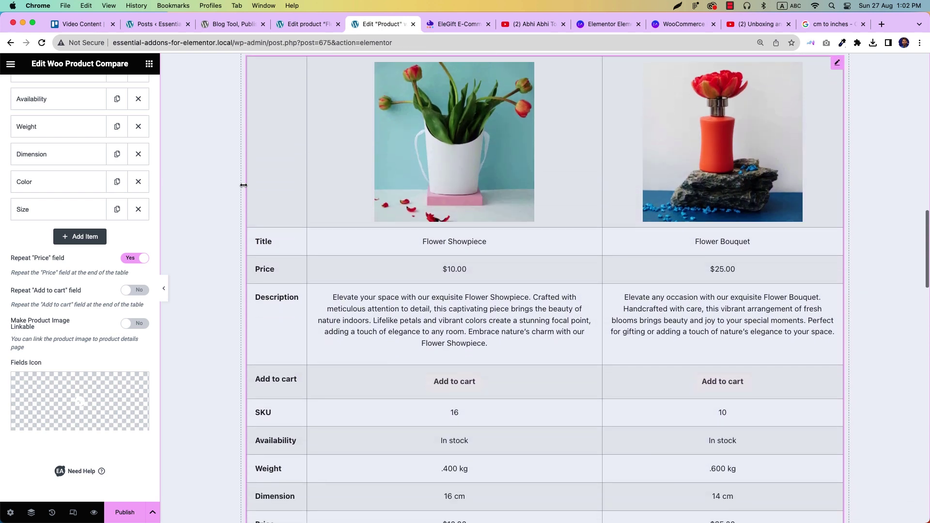
{"action": "left_click", "coordinate": [138, 183]}
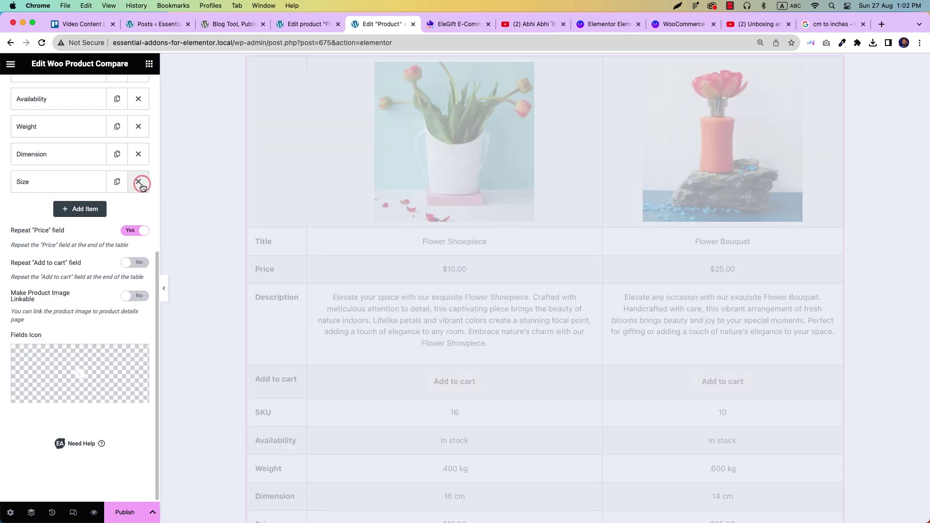
Add a test comparison field, check its types, delete it, and close the icon library unused.
{"action": "left_click", "coordinate": [99, 208]}
{"action": "left_click", "coordinate": [109, 261]}
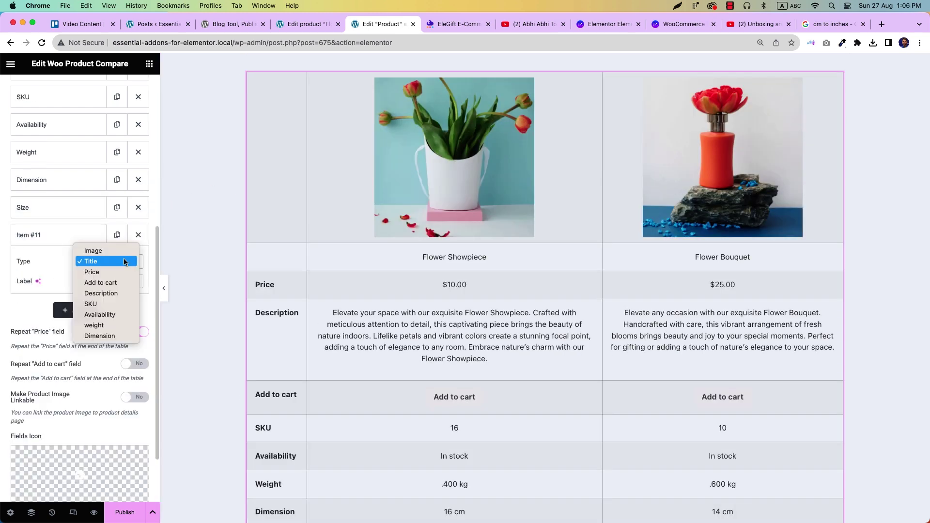
{"action": "left_click", "coordinate": [62, 263]}
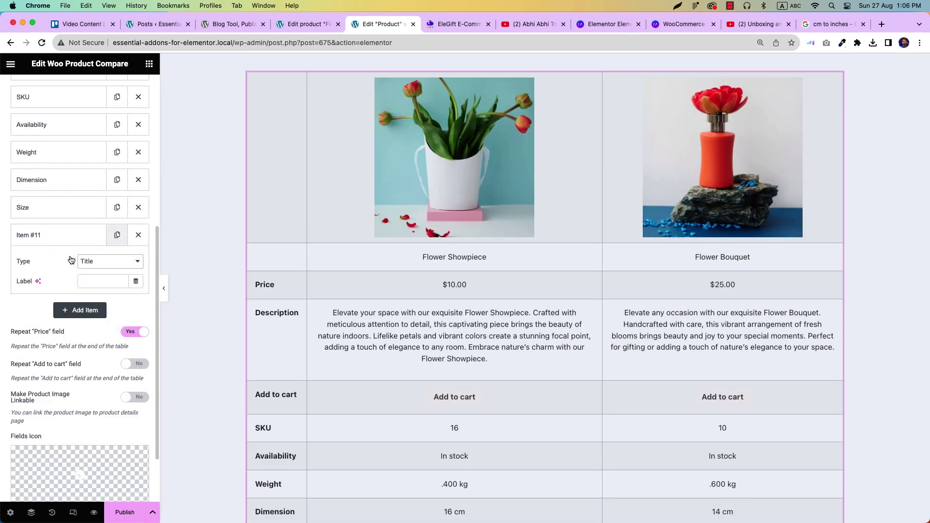
{"action": "left_click", "coordinate": [136, 235]}
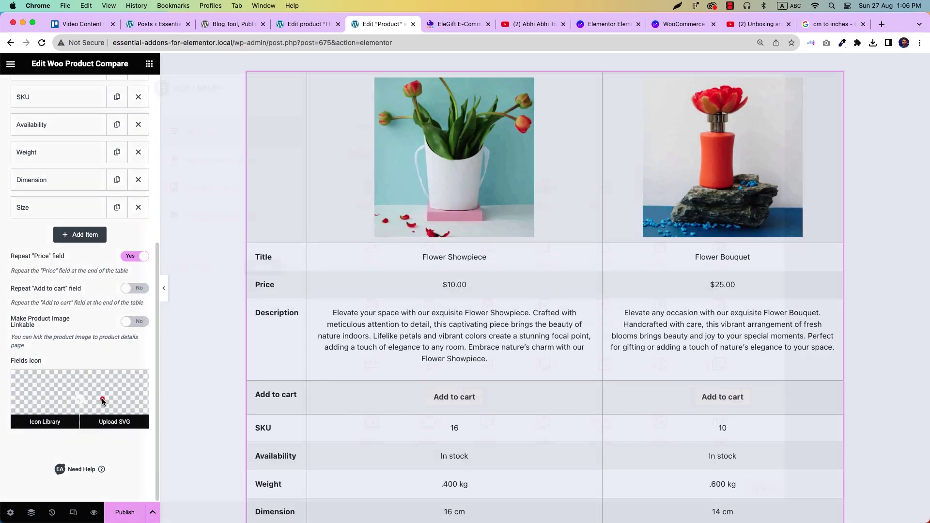
{"action": "left_click", "coordinate": [106, 402]}
{"action": "left_click", "coordinate": [772, 87]}
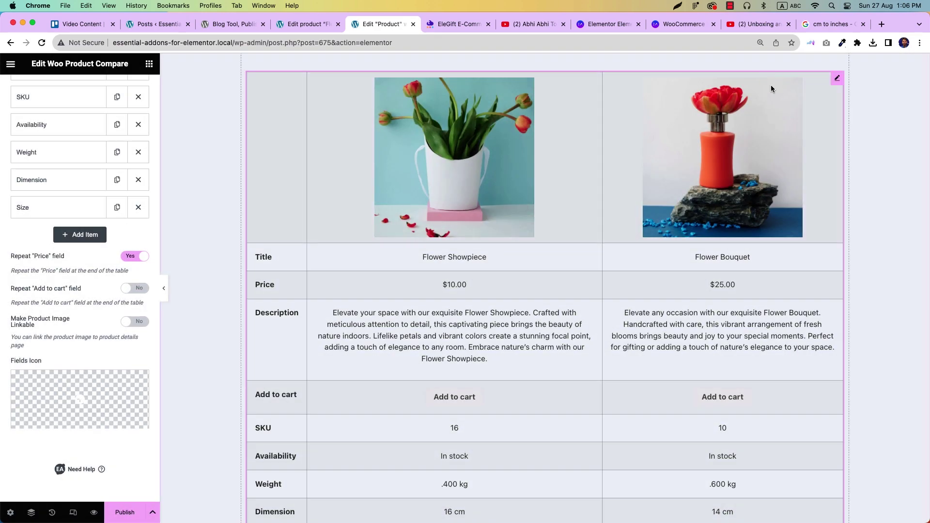
{"action": "scroll", "coordinate": [771, 85], "scroll_direction": "down", "scroll_amount": 2}
{"action": "scroll", "coordinate": [771, 85], "scroll_direction": "down", "scroll_amount": 2}
{"action": "scroll", "coordinate": [771, 87], "scroll_direction": "up", "scroll_amount": 3}
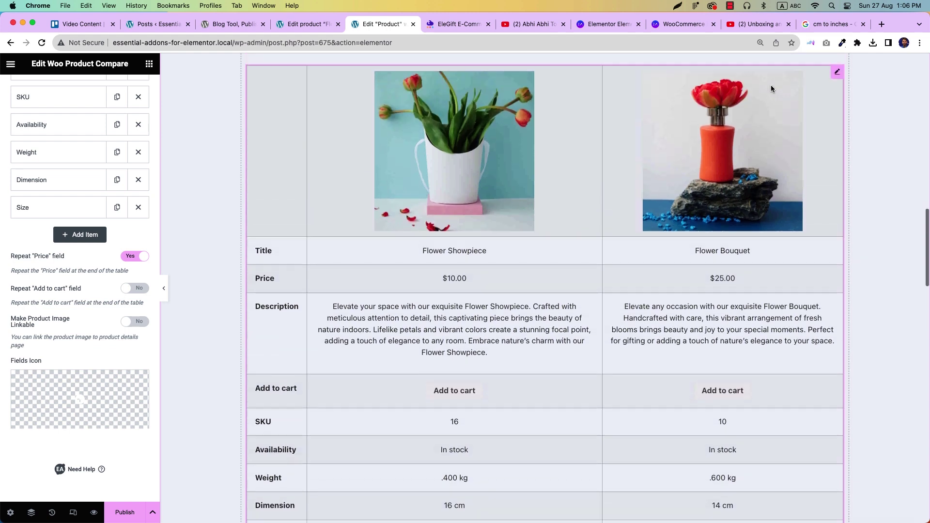
{"action": "scroll", "coordinate": [770, 89], "scroll_direction": "up", "scroll_amount": 2}
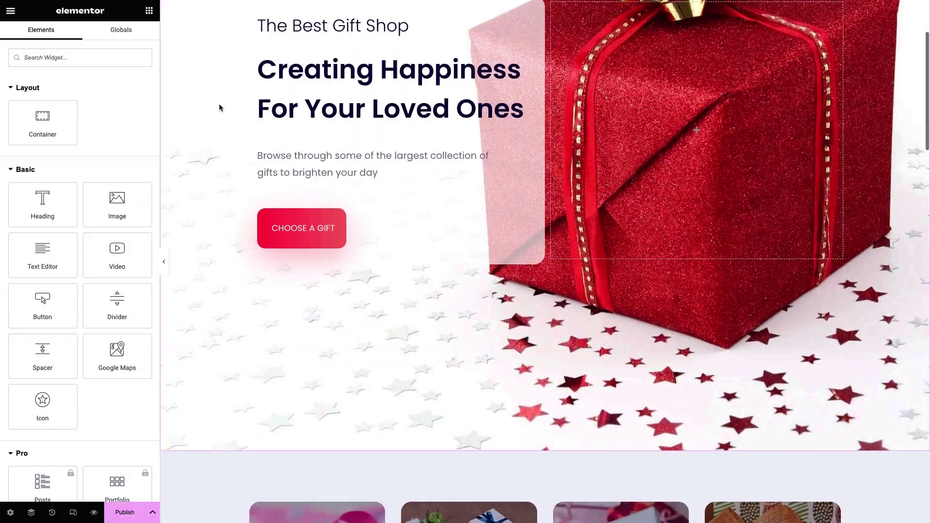
{"action": "scroll", "coordinate": [219, 104], "scroll_direction": "down", "scroll_amount": 5}
{"action": "scroll", "coordinate": [219, 108], "scroll_direction": "down", "scroll_amount": 5}
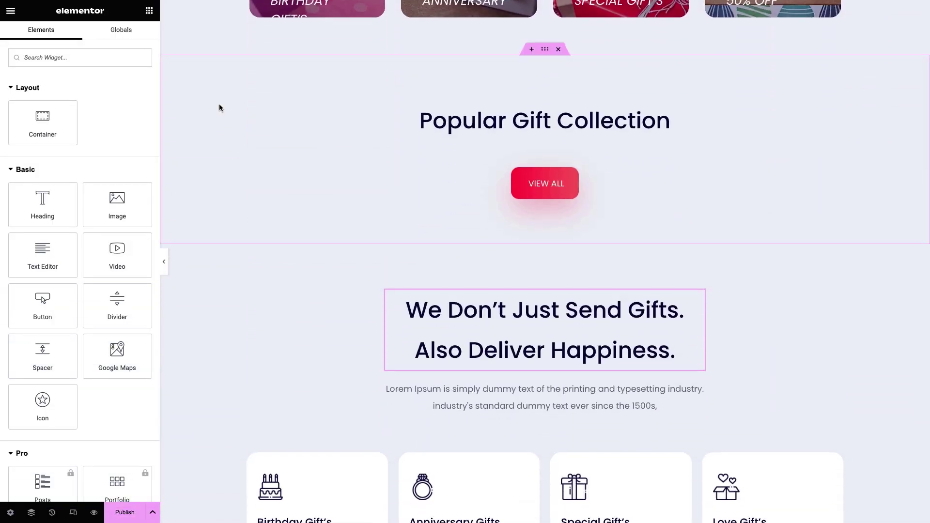
Drag a Woo Product Slider under Popular Gift Collection and set Slider Settings Autoplay to No.
{"action": "left_click", "coordinate": [53, 57]}
{"action": "type", "text": "Woo Product Slider"}
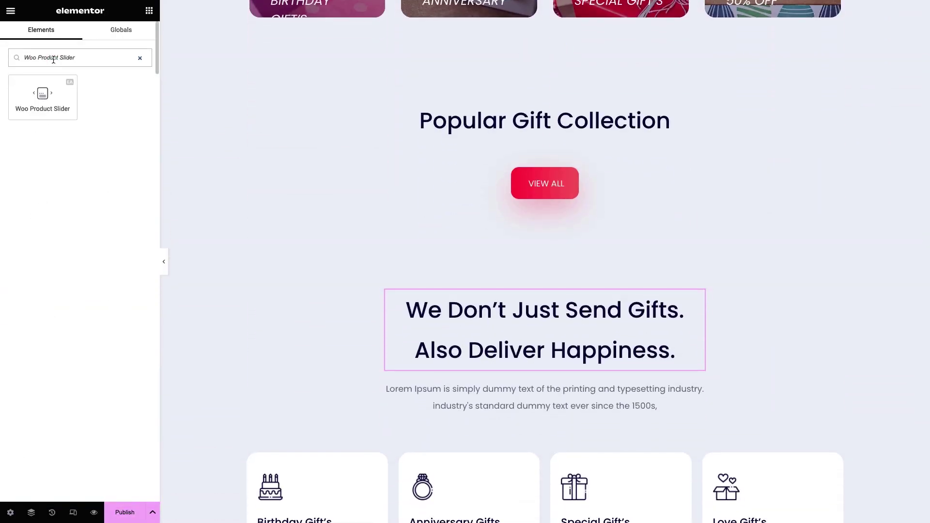
{"action": "left_click_drag", "start_coordinate": [42, 98], "coordinate": [559, 188]}
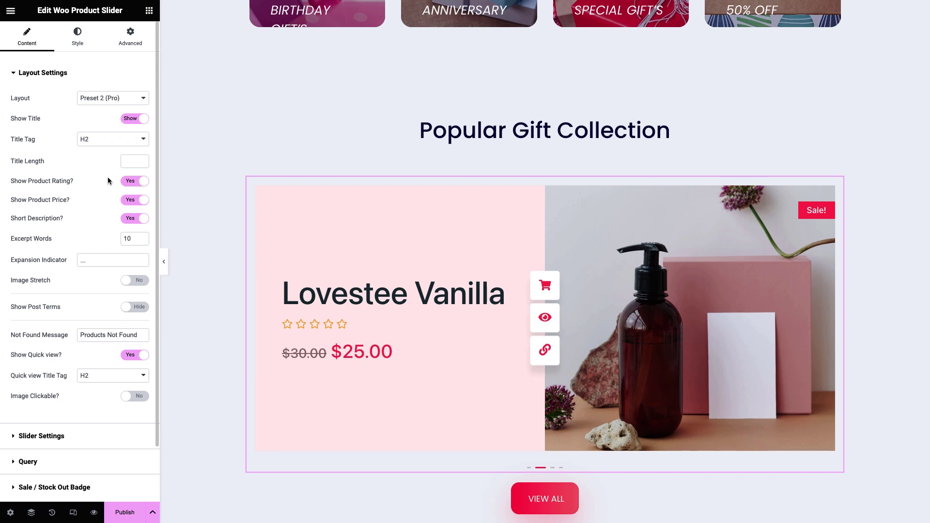
{"action": "scroll", "coordinate": [107, 180], "scroll_direction": "down", "scroll_amount": 1}
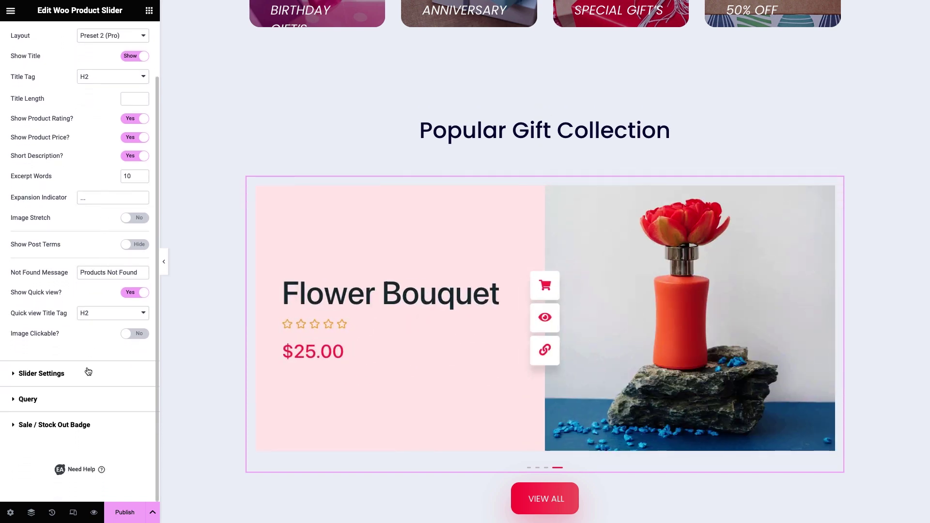
{"action": "left_click", "coordinate": [88, 372]}
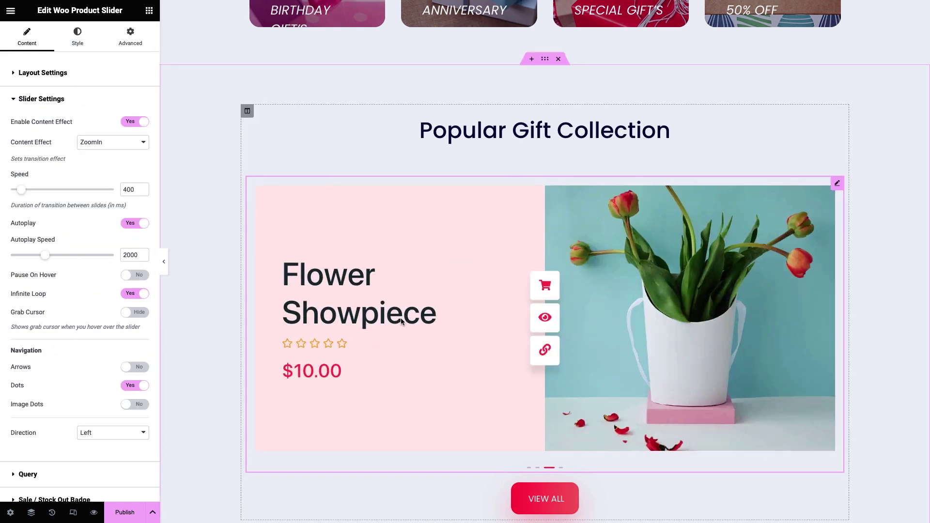
{"action": "scroll", "coordinate": [103, 287], "scroll_direction": "down", "scroll_amount": 1}
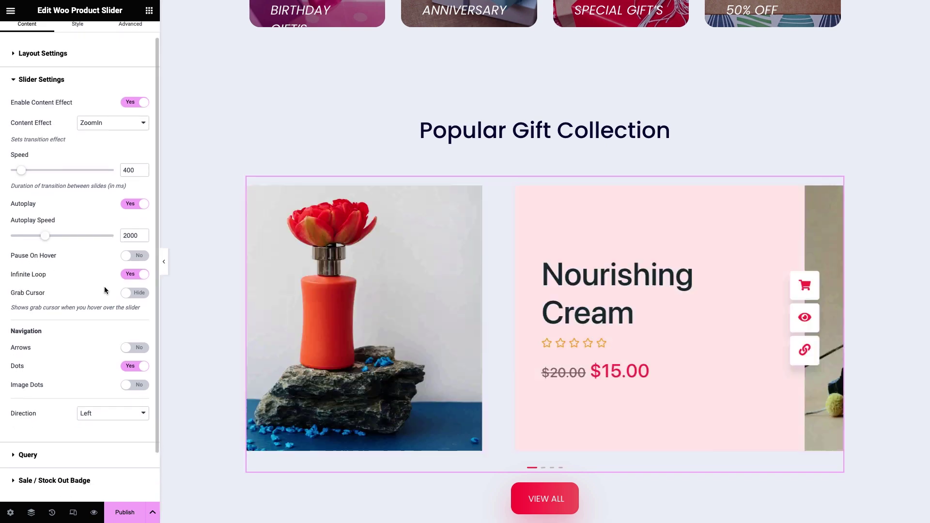
{"action": "scroll", "coordinate": [104, 286], "scroll_direction": "down", "scroll_amount": 1}
{"action": "scroll", "coordinate": [104, 286], "scroll_direction": "down", "scroll_amount": 2}
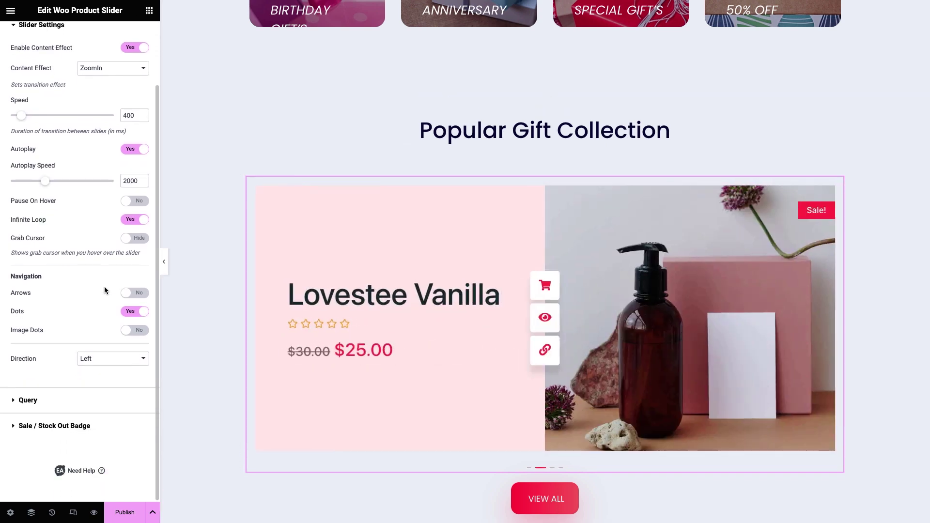
{"action": "left_click", "coordinate": [137, 148]}
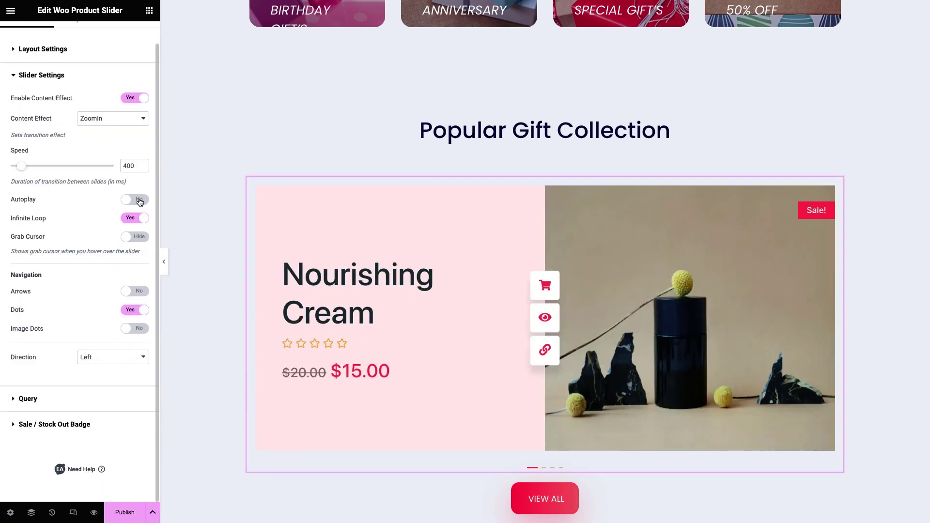
Turn slider autoplay back on and set the Query Products Count to 5.
{"action": "left_click", "coordinate": [139, 201]}
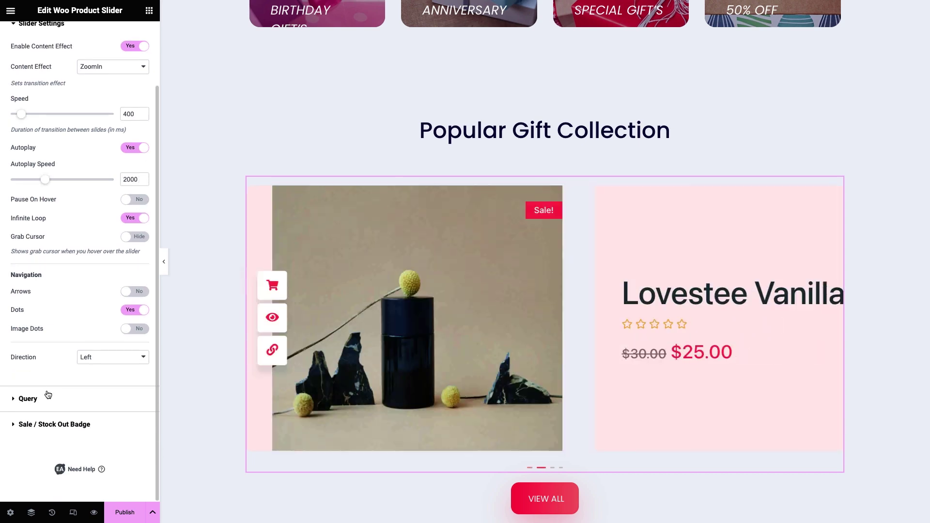
{"action": "left_click", "coordinate": [46, 407]}
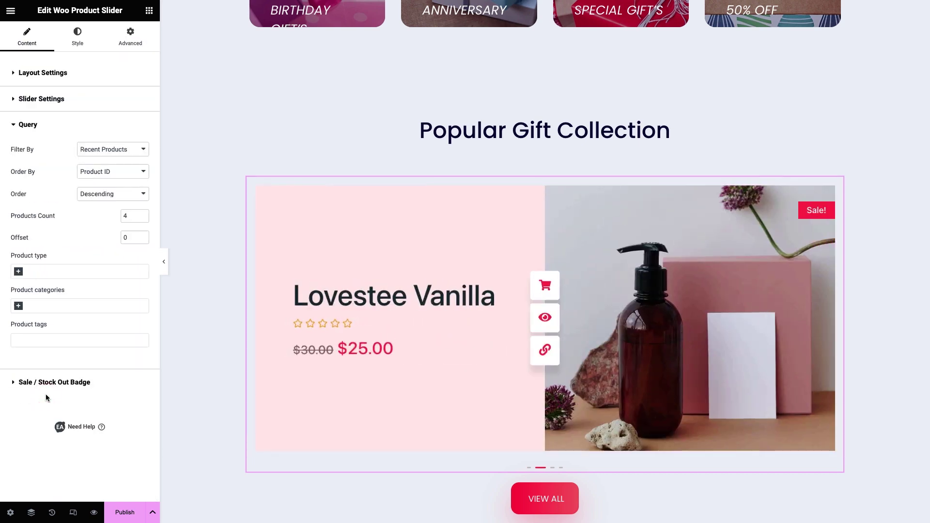
{"action": "left_click", "coordinate": [123, 217]}
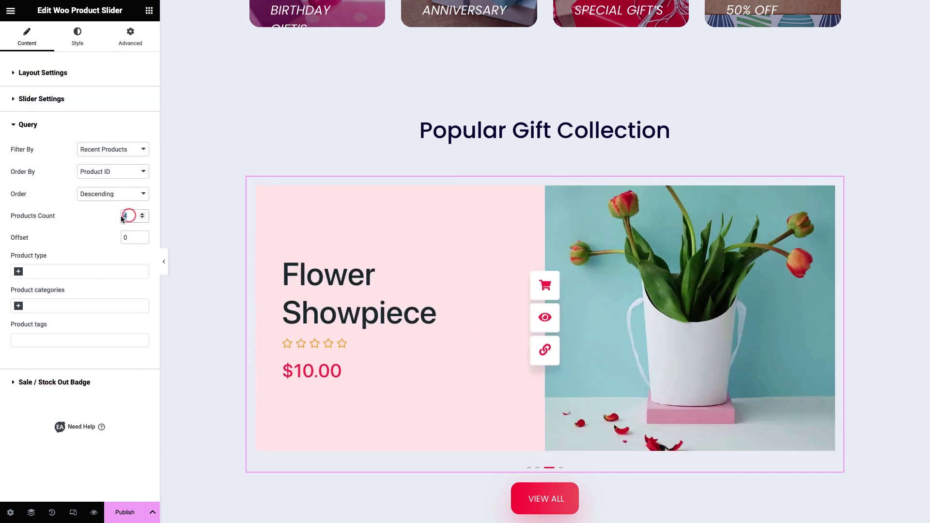
{"action": "type", "text": "5"}
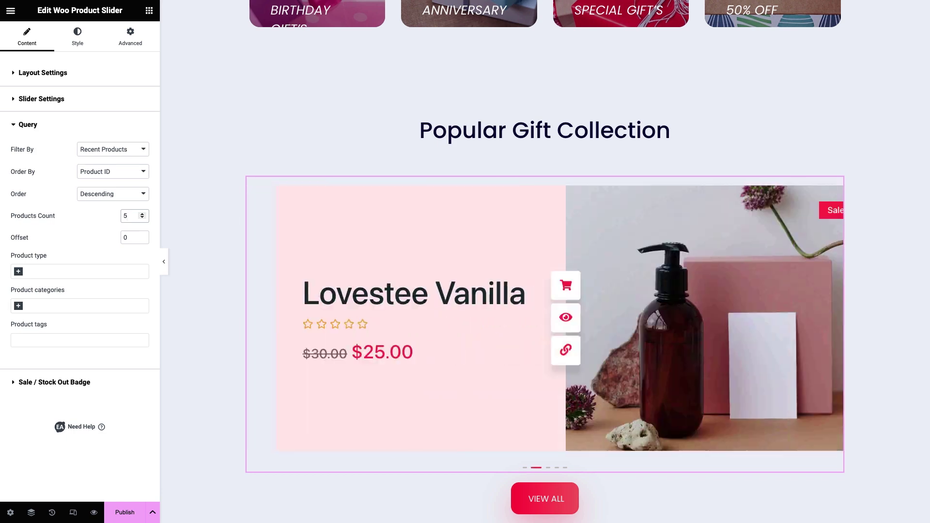
Give the slider's sale badge Style Preset 2.
{"action": "left_click", "coordinate": [67, 383]}
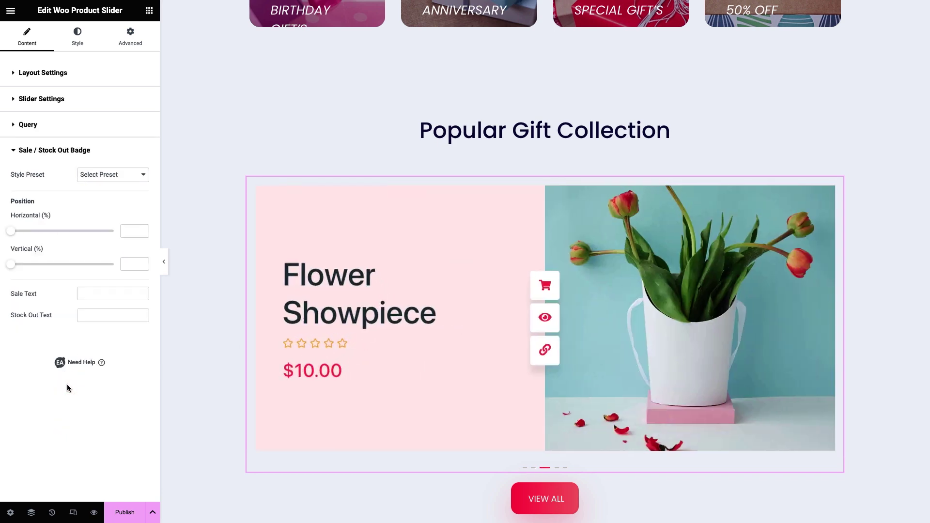
{"action": "left_click", "coordinate": [124, 175]}
{"action": "left_click", "coordinate": [122, 196]}
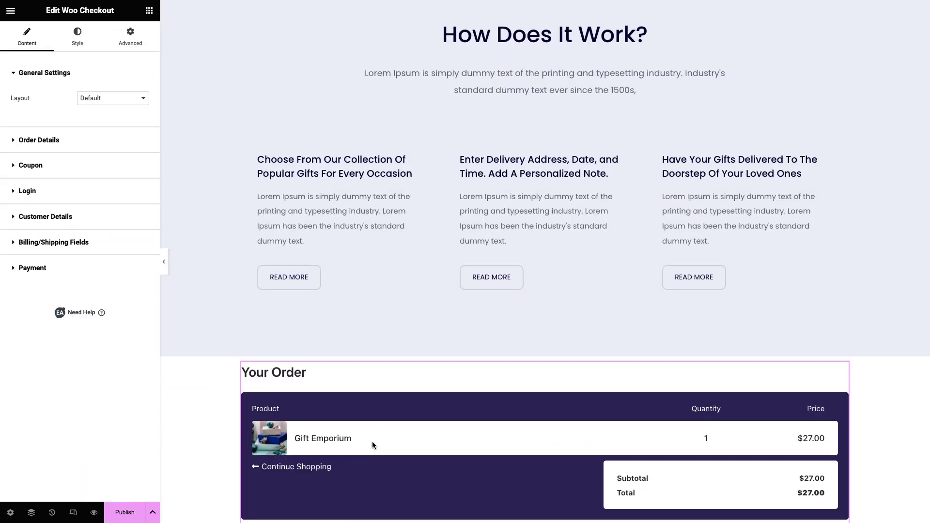
{"action": "scroll", "coordinate": [372, 441], "scroll_direction": "down", "scroll_amount": 2}
{"action": "scroll", "coordinate": [372, 442], "scroll_direction": "down", "scroll_amount": 3}
{"action": "scroll", "coordinate": [371, 440], "scroll_direction": "down", "scroll_amount": 2}
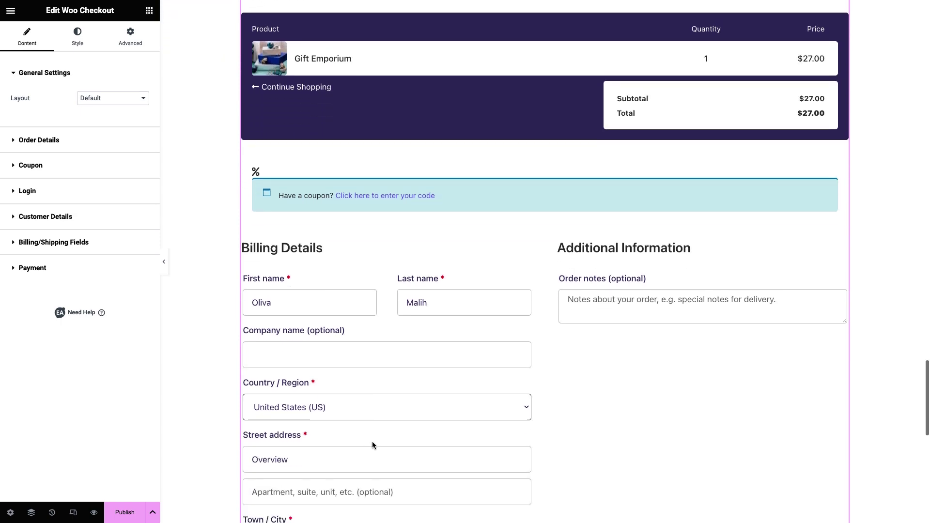
{"action": "scroll", "coordinate": [372, 441], "scroll_direction": "down", "scroll_amount": 1}
{"action": "scroll", "coordinate": [373, 442], "scroll_direction": "down", "scroll_amount": 3}
{"action": "scroll", "coordinate": [372, 442], "scroll_direction": "down", "scroll_amount": 4}
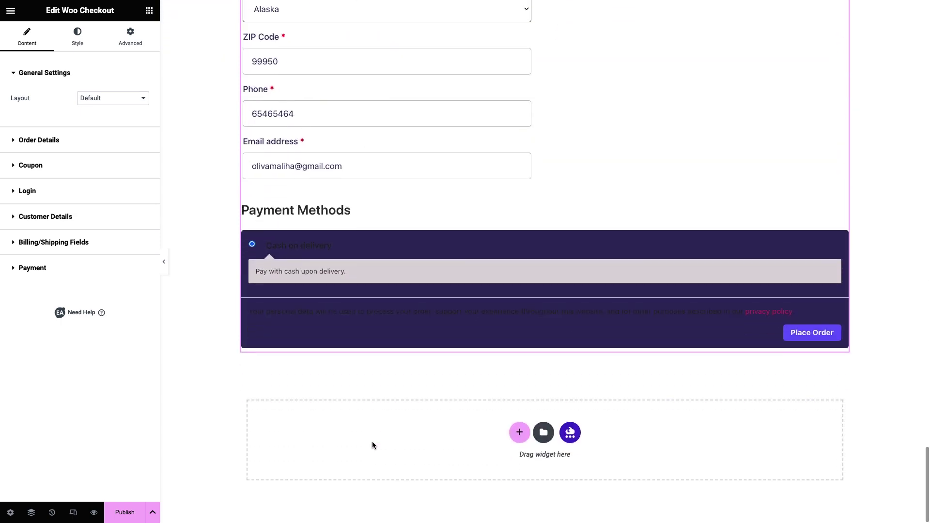
{"action": "scroll", "coordinate": [372, 441], "scroll_direction": "up", "scroll_amount": 5}
{"action": "scroll", "coordinate": [372, 441], "scroll_direction": "up", "scroll_amount": 3}
{"action": "scroll", "coordinate": [373, 440], "scroll_direction": "up", "scroll_amount": 2}
{"action": "scroll", "coordinate": [372, 441], "scroll_direction": "up", "scroll_amount": 1}
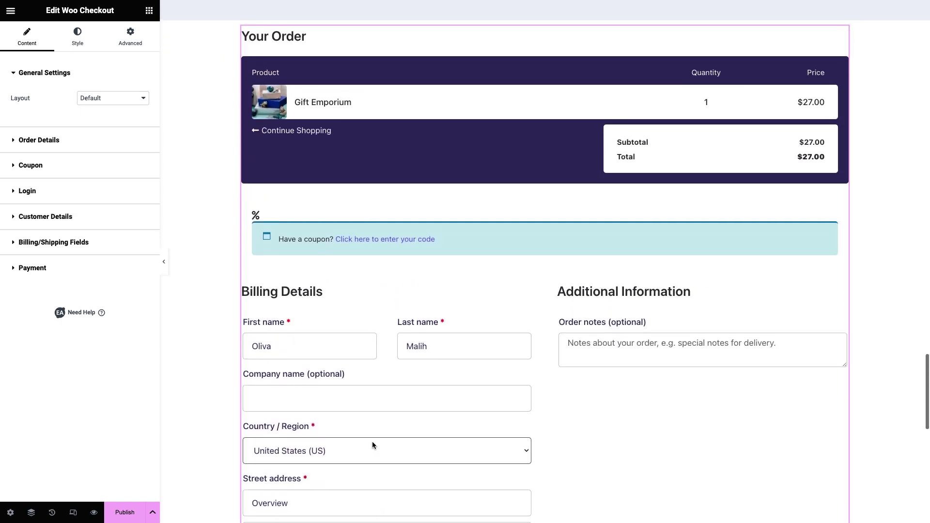
Preview the Woo Checkout layout as Multi Steps and Split, then return it to Default.
{"action": "left_click", "coordinate": [134, 101]}
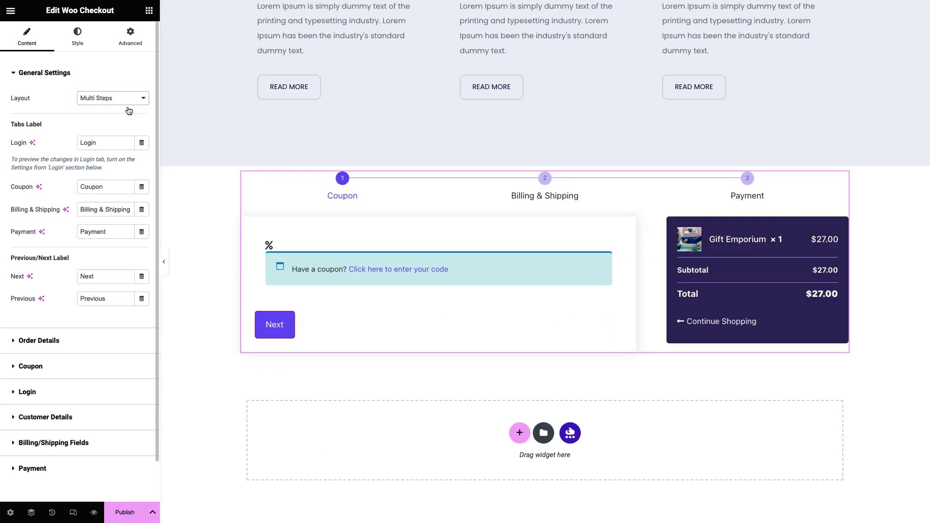
{"action": "left_click", "coordinate": [124, 98]}
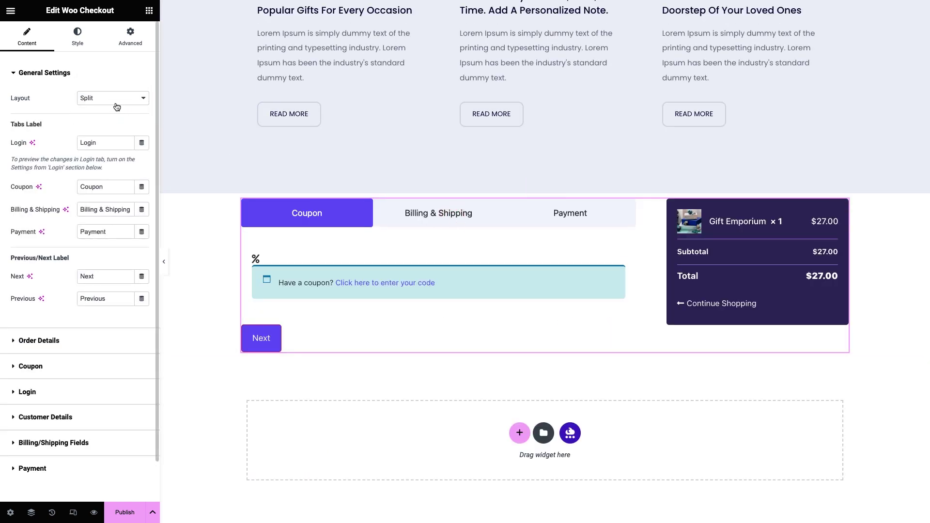
{"action": "left_click", "coordinate": [112, 98]}
{"action": "left_click", "coordinate": [102, 77]}
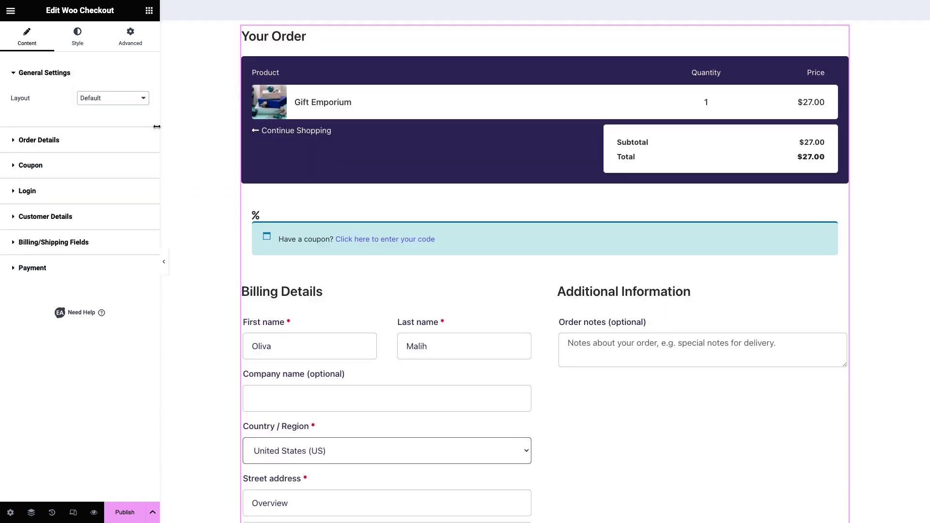
Review the checkout order, coupon and login settings, toggle the login preview on and off, and expand Customer Details.
{"action": "left_click", "coordinate": [85, 137]}
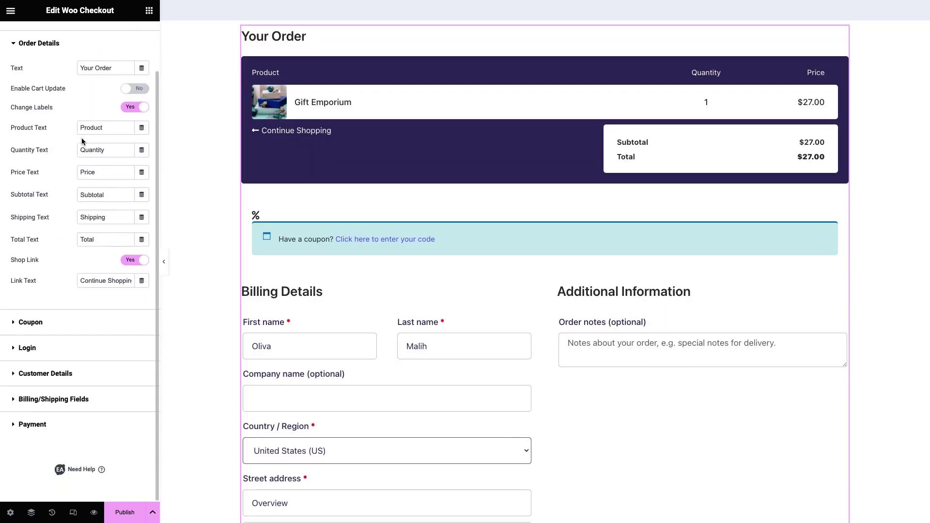
{"action": "left_click", "coordinate": [43, 320]}
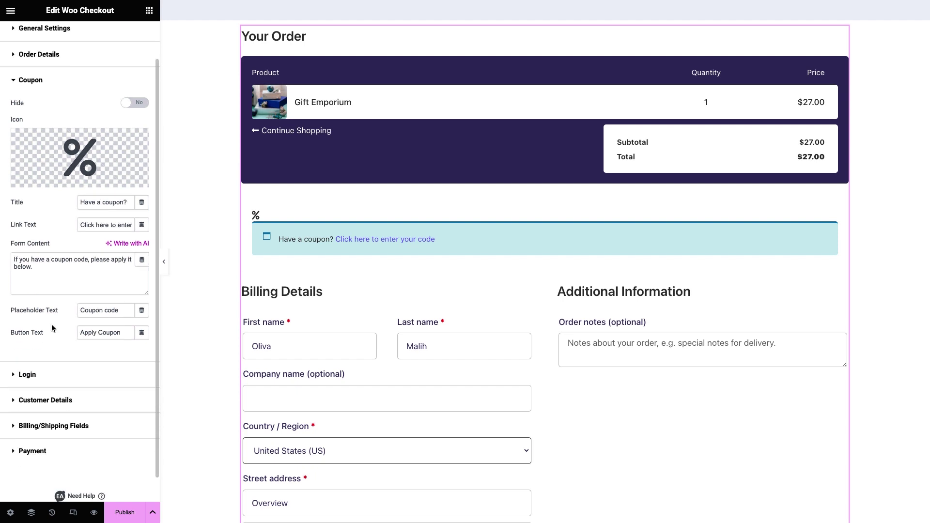
{"action": "left_click", "coordinate": [54, 344]}
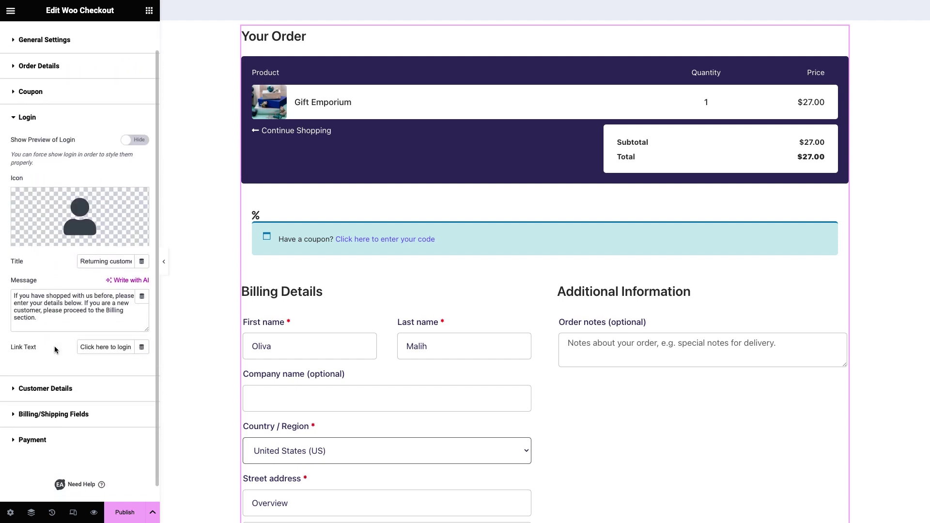
{"action": "left_click", "coordinate": [138, 141]}
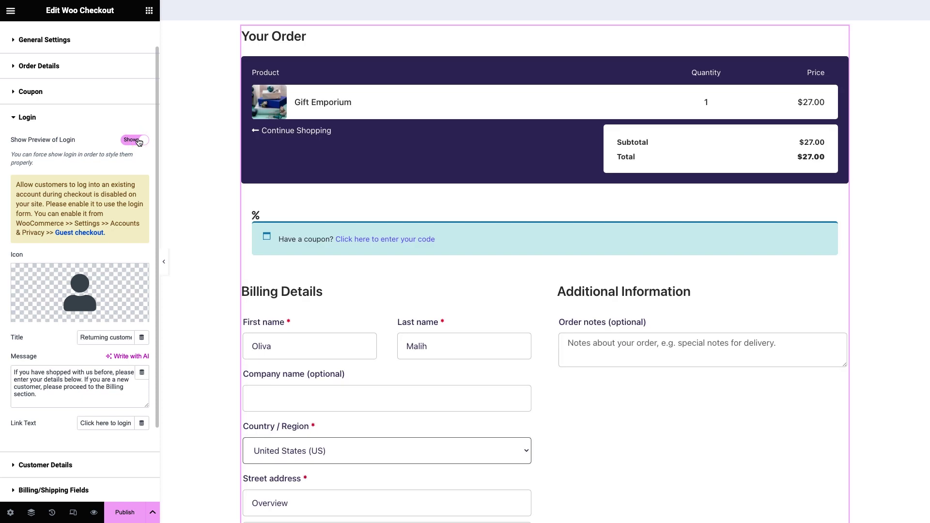
{"action": "left_click", "coordinate": [139, 140]}
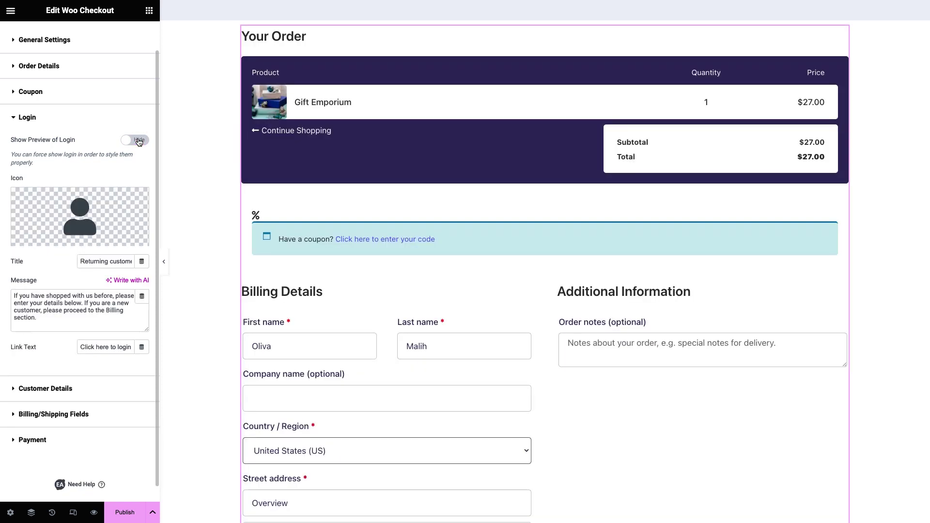
{"action": "left_click", "coordinate": [93, 386]}
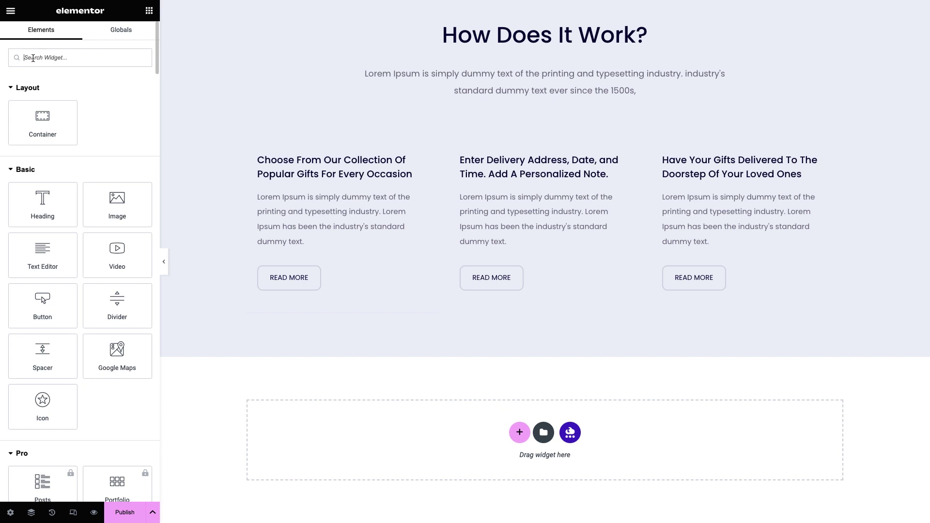
{"action": "type", "text": "Woo Cart"}
Drop a Woo Cart below How Does It Work, try Layout Style 2, then revert to Style 1.
{"action": "left_click_drag", "start_coordinate": [33, 93], "coordinate": [381, 429]}
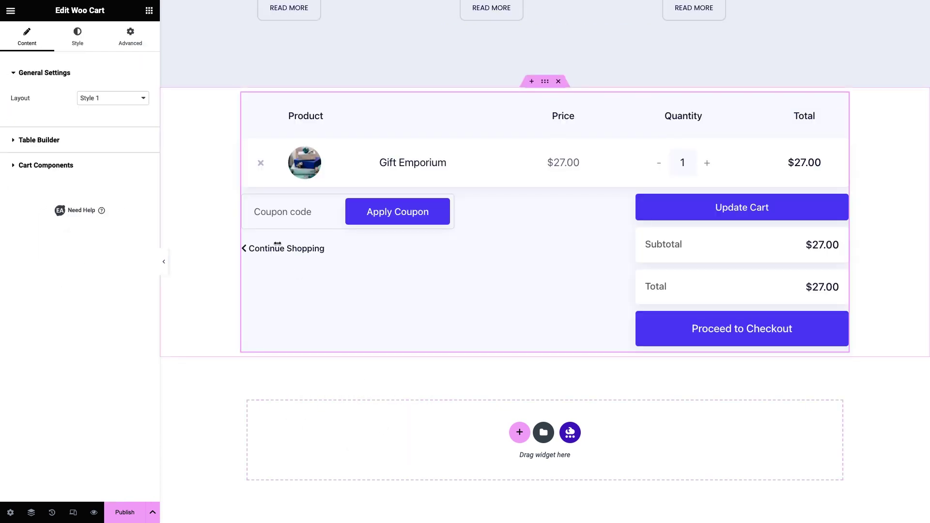
{"action": "left_click", "coordinate": [131, 97]}
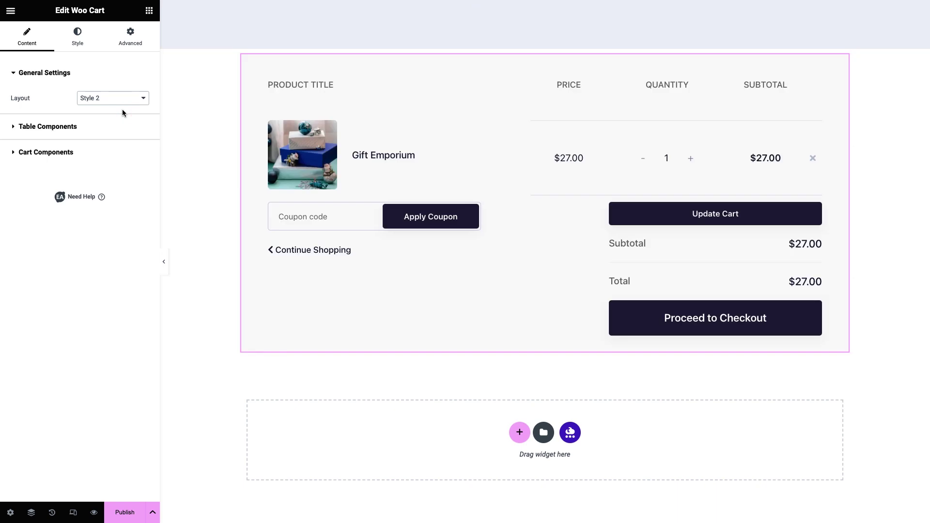
{"action": "left_click", "coordinate": [123, 97]}
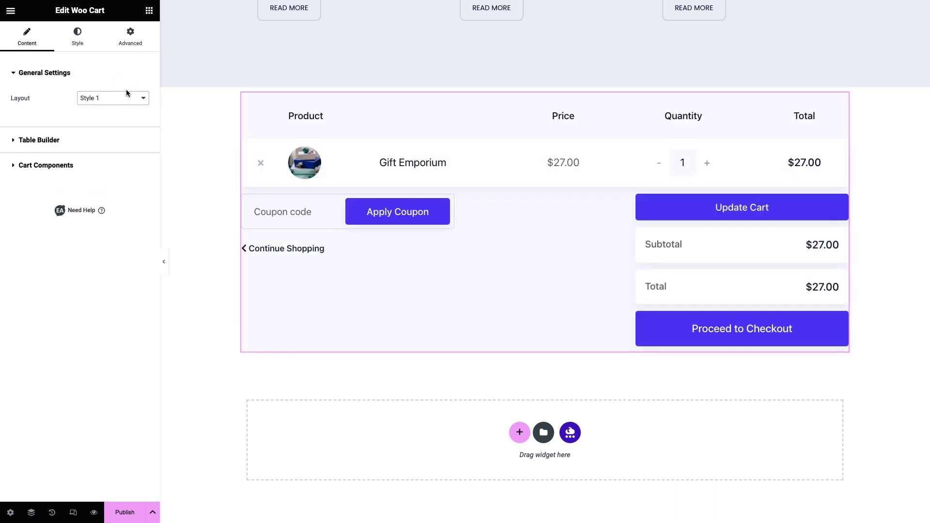
Add a Product Title column in the cart Table Builder, then delete it.
{"action": "left_click", "coordinate": [87, 140]}
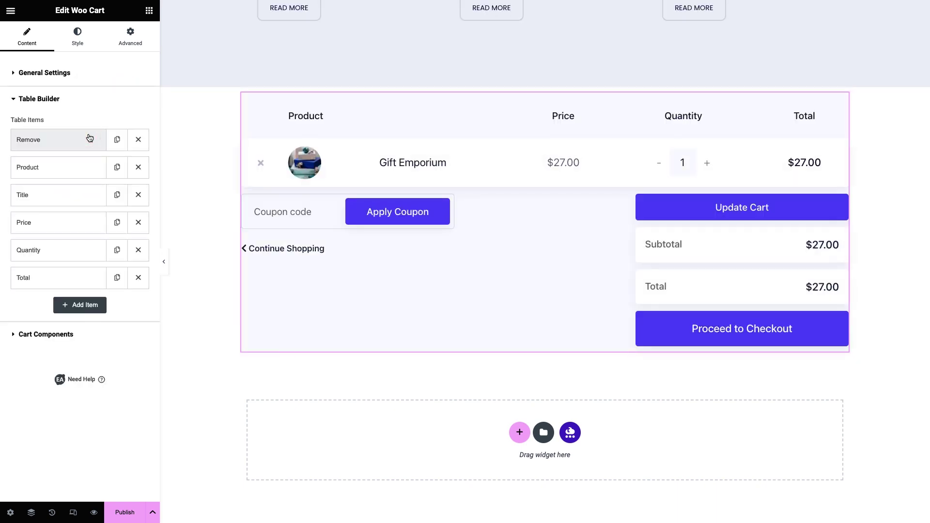
{"action": "left_click", "coordinate": [81, 305]}
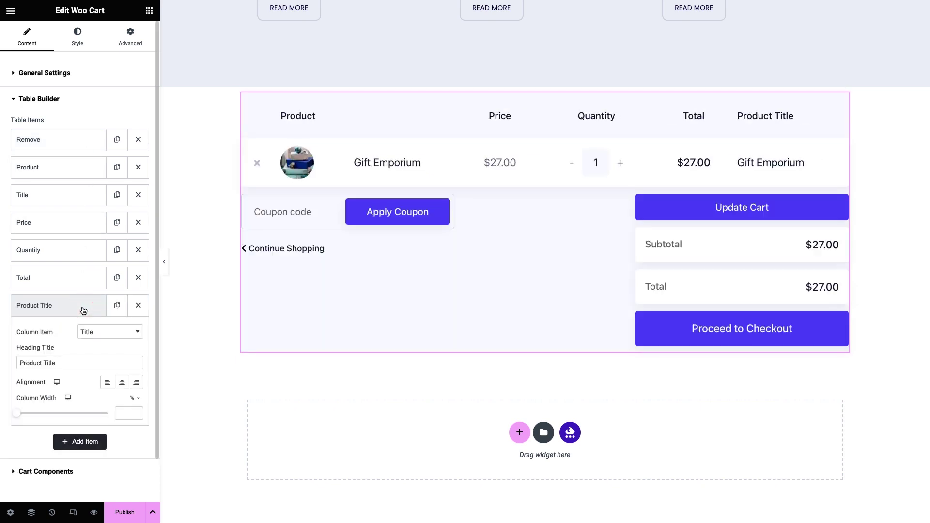
{"action": "left_click", "coordinate": [99, 333]}
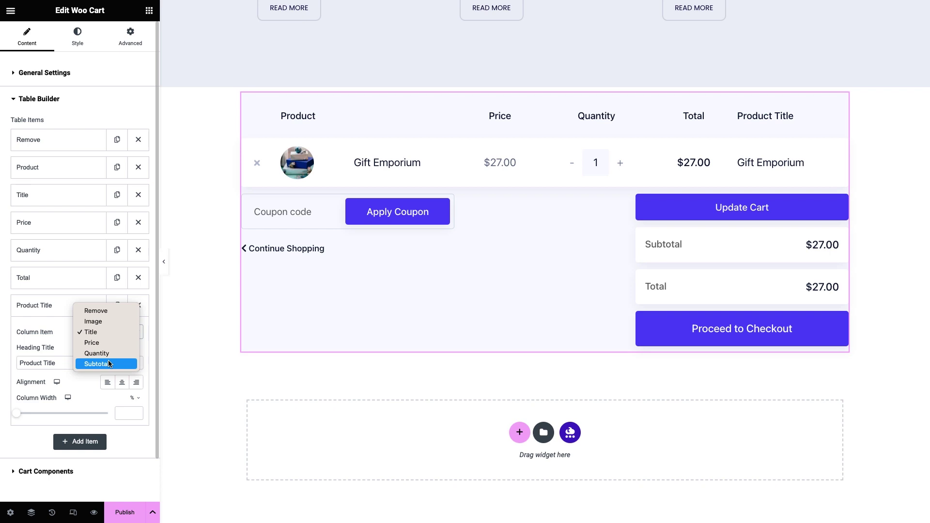
{"action": "key", "text": "Escape"}
{"action": "left_click", "coordinate": [138, 305]}
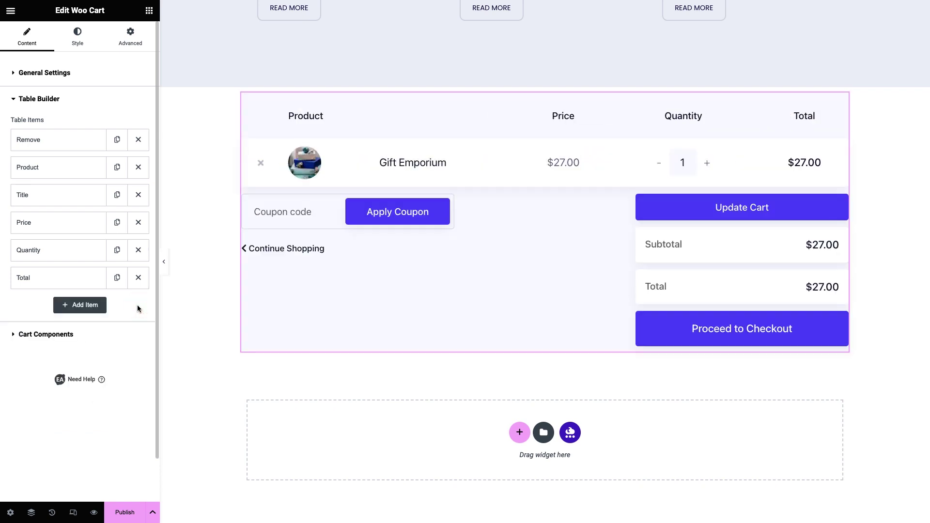
Rename the Remove column heading to Delete, then clear it again.
{"action": "left_click", "coordinate": [91, 143]}
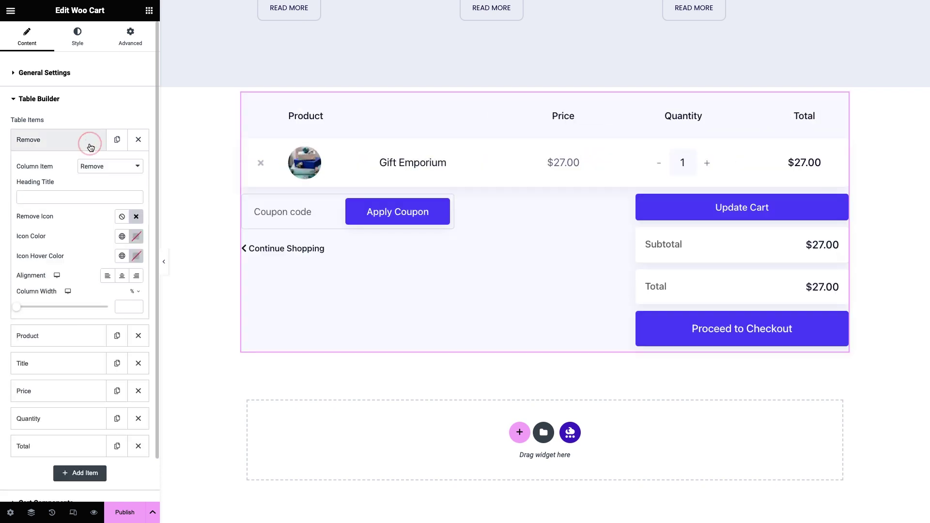
{"action": "left_click", "coordinate": [46, 197]}
{"action": "type", "text": "Delete"}
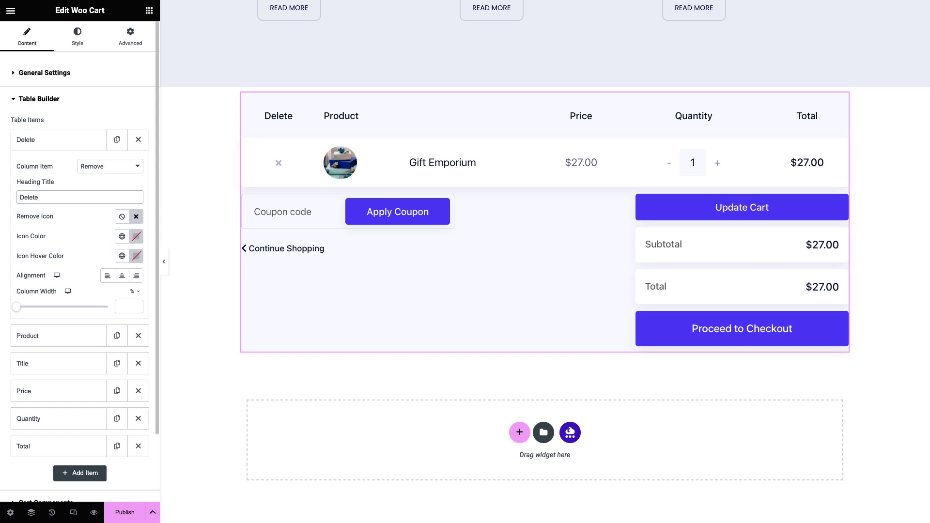
{"action": "key", "text": "BackSpace"}
{"action": "key", "text": "BackSpace"}
{"action": "key", "text": "BackSpace"}
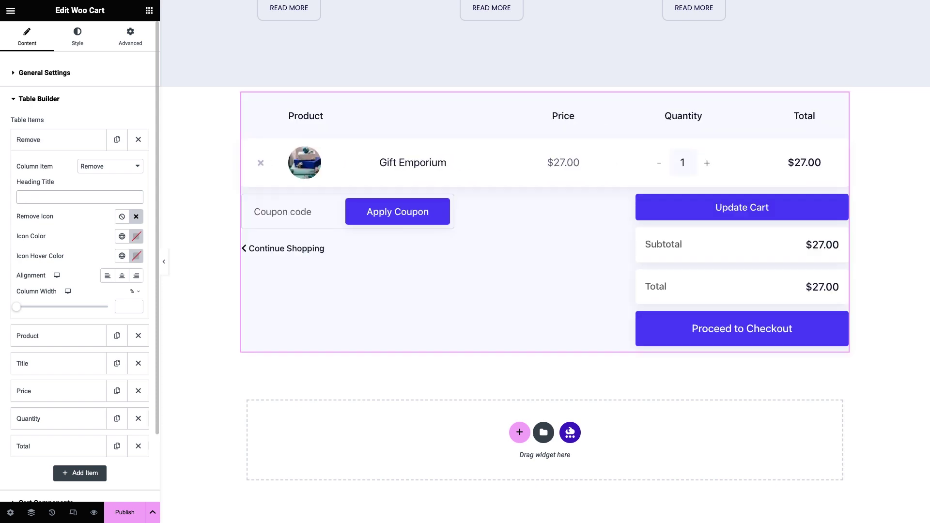
{"action": "scroll", "coordinate": [58, 244], "scroll_direction": "down", "scroll_amount": 1}
Look through the Woo Cart's Cart Components toggles, then move to its Style tab.
{"action": "left_click", "coordinate": [85, 424]}
{"action": "scroll", "coordinate": [85, 428], "scroll_direction": "down", "scroll_amount": 2}
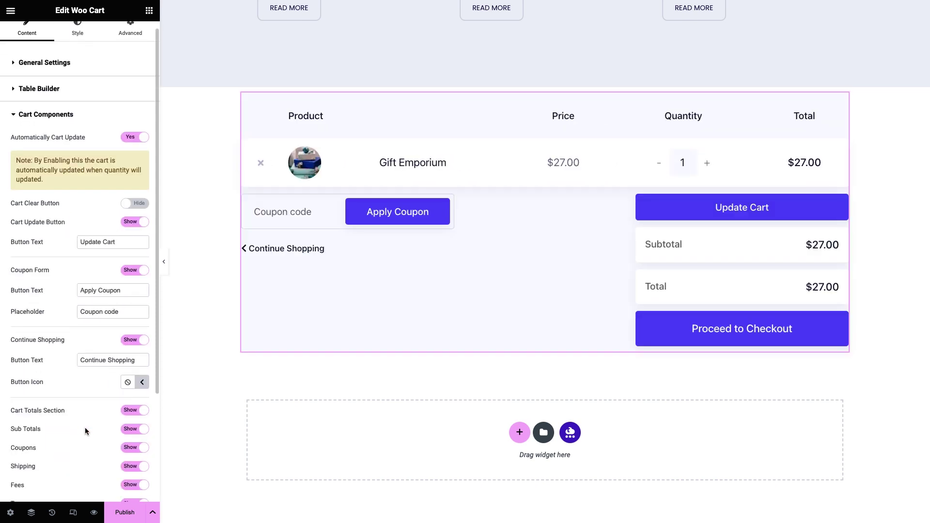
{"action": "scroll", "coordinate": [84, 427], "scroll_direction": "down", "scroll_amount": 1}
{"action": "scroll", "coordinate": [85, 427], "scroll_direction": "down", "scroll_amount": 1}
{"action": "scroll", "coordinate": [86, 428], "scroll_direction": "down", "scroll_amount": 1}
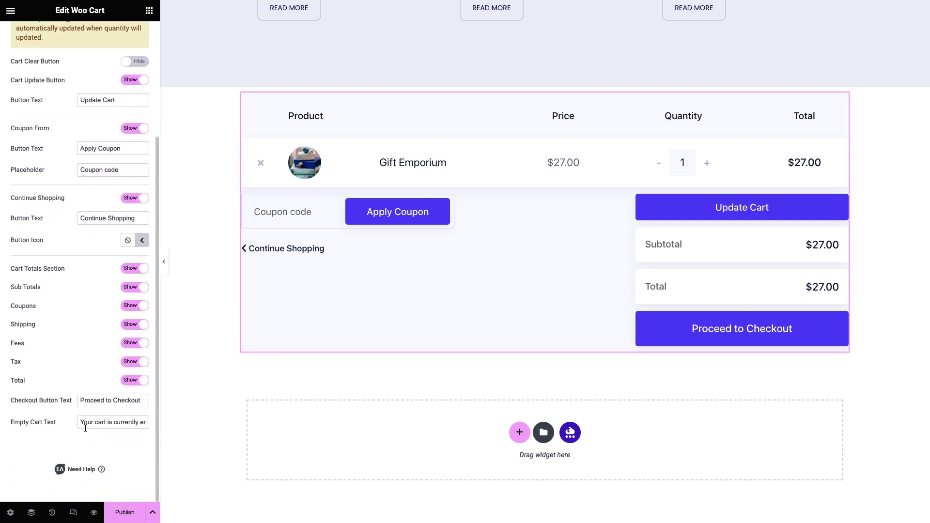
{"action": "scroll", "coordinate": [131, 383], "scroll_direction": "up", "scroll_amount": 2}
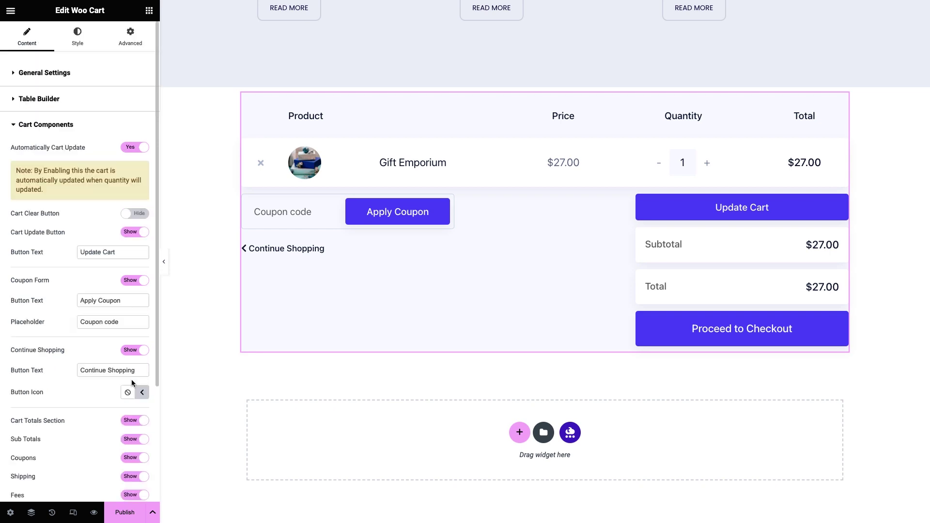
{"action": "left_click", "coordinate": [78, 38]}
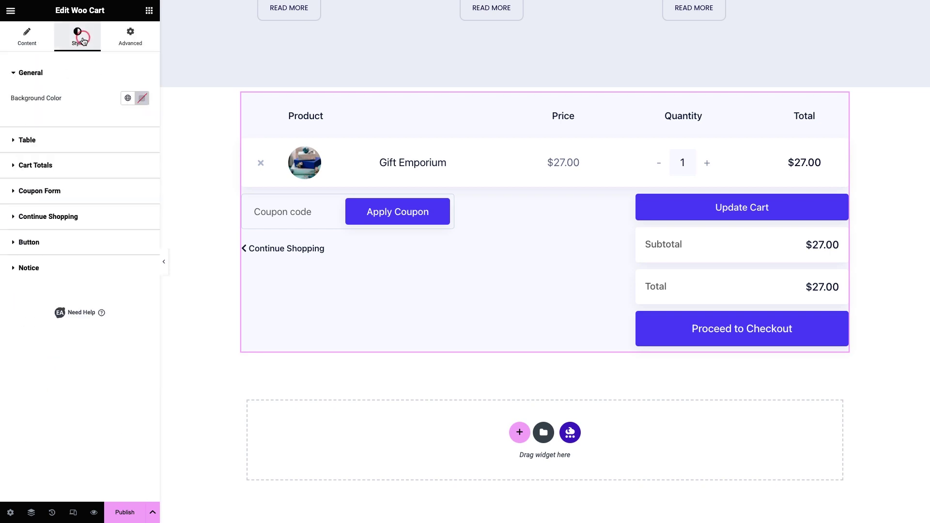
Set the cart's general background colour to pale #F8F9FF.
{"action": "left_click", "coordinate": [145, 102]}
{"action": "left_click", "coordinate": [160, 230]}
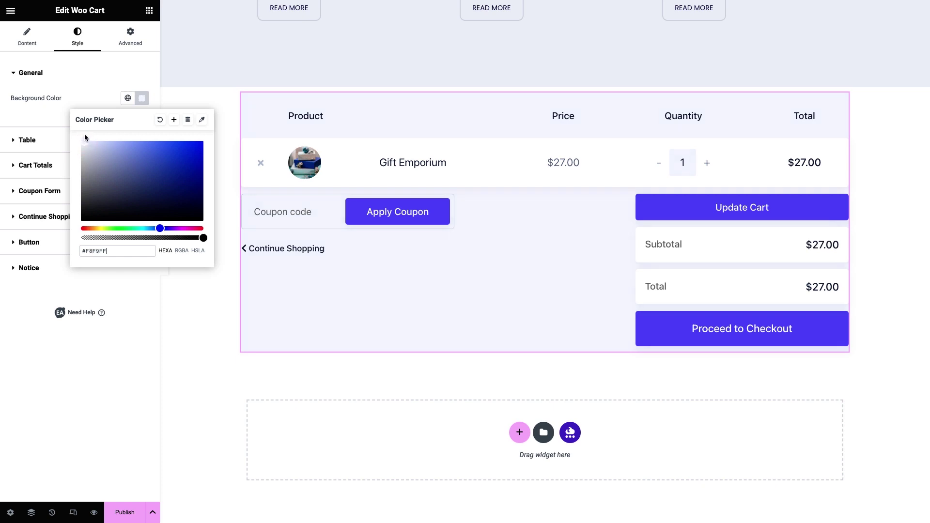
{"action": "left_click", "coordinate": [142, 99]}
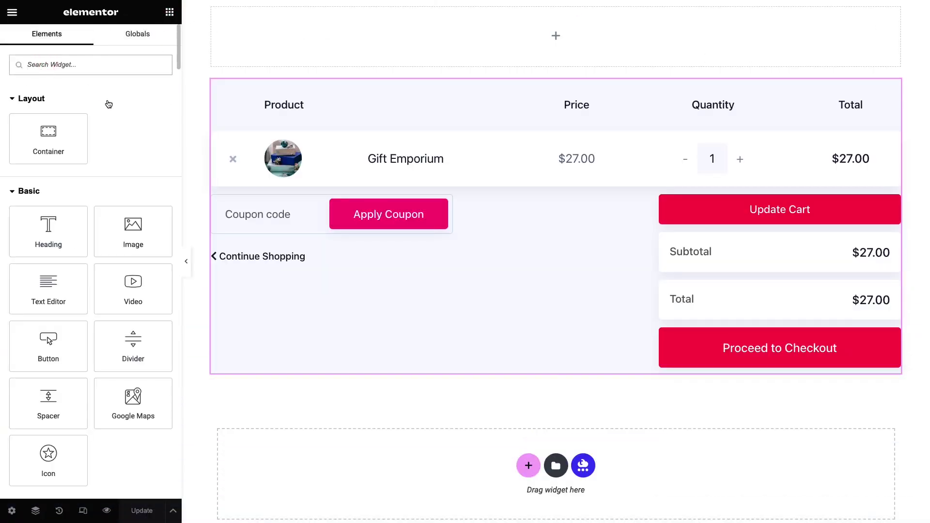
{"action": "type", "text": "Woo Cross Sells"}
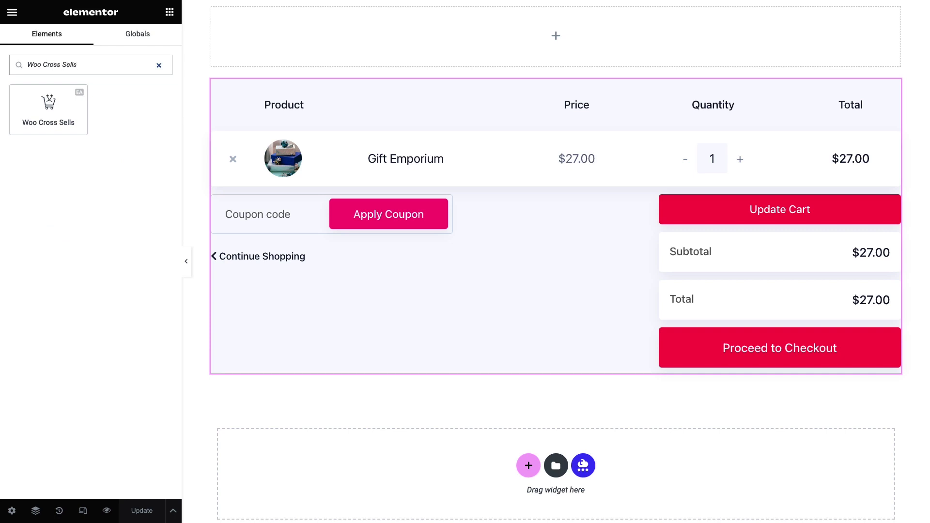
Place the Woo Cross Sells widget above the cart and settle on Layout Style 2.
{"action": "left_click_drag", "start_coordinate": [22, 99], "coordinate": [543, 36]}
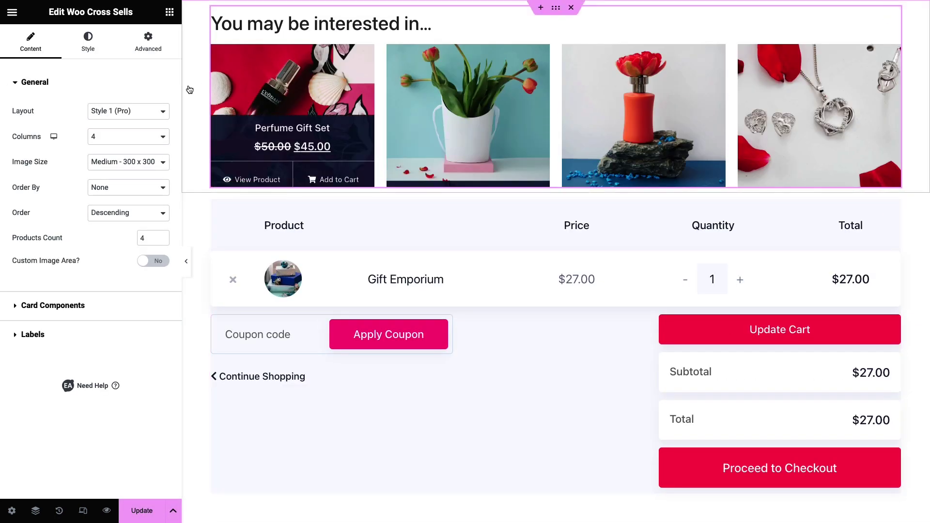
{"action": "mouse_move", "coordinate": [292, 115]}
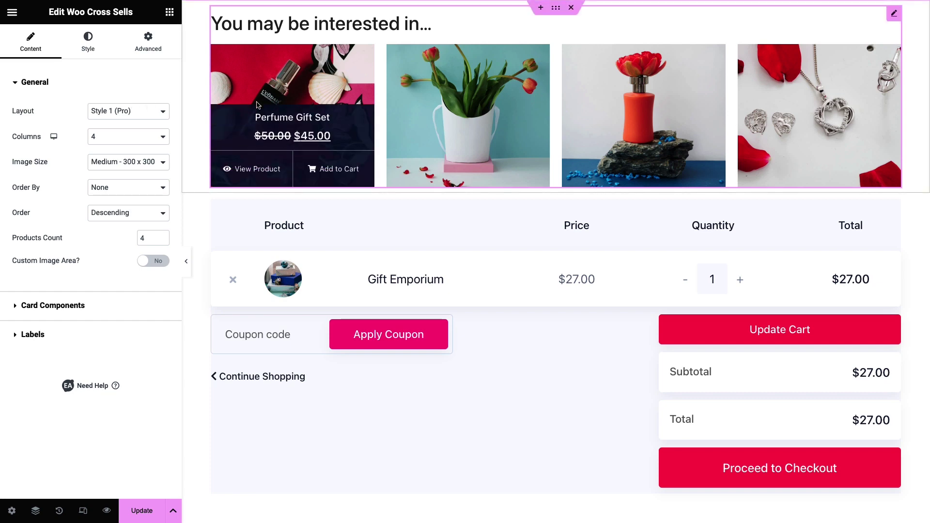
{"action": "left_click", "coordinate": [149, 111]}
{"action": "left_click", "coordinate": [152, 125]}
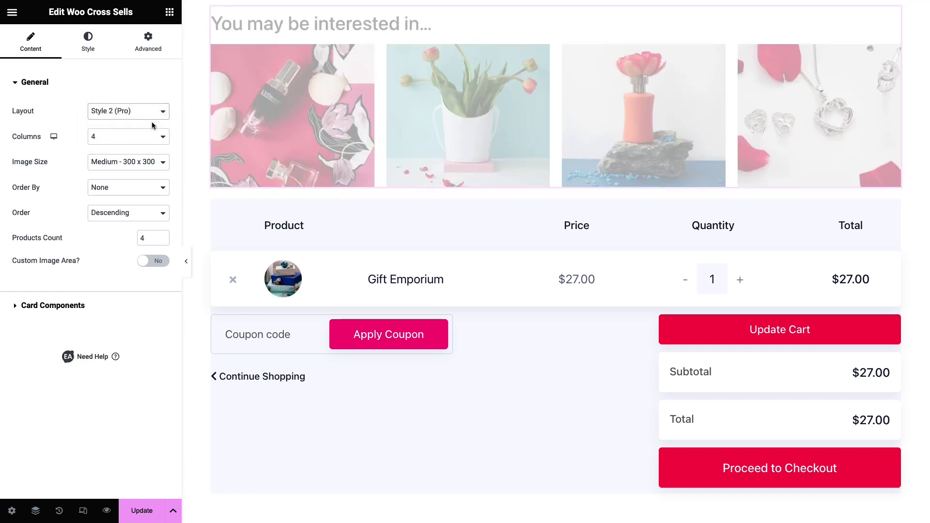
{"action": "left_click", "coordinate": [150, 113]}
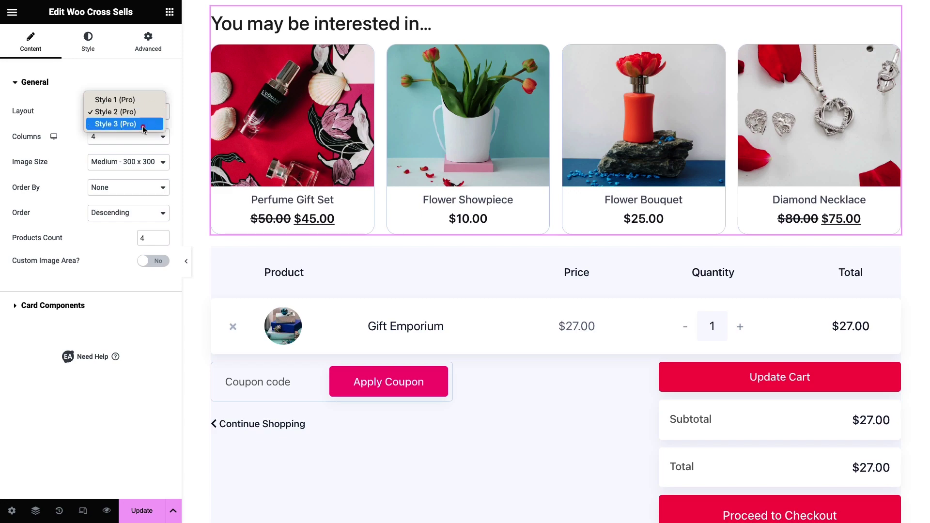
{"action": "scroll", "coordinate": [294, 130], "scroll_direction": "down", "scroll_amount": 1}
{"action": "scroll", "coordinate": [294, 130], "scroll_direction": "down", "scroll_amount": 4}
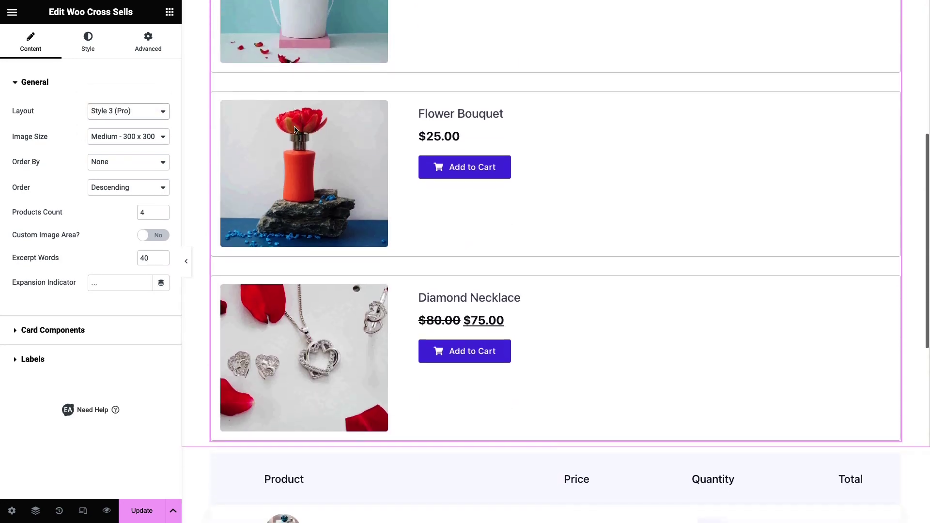
{"action": "scroll", "coordinate": [294, 130], "scroll_direction": "down", "scroll_amount": 4}
{"action": "scroll", "coordinate": [294, 130], "scroll_direction": "up", "scroll_amount": 5}
{"action": "scroll", "coordinate": [294, 129], "scroll_direction": "up", "scroll_amount": 3}
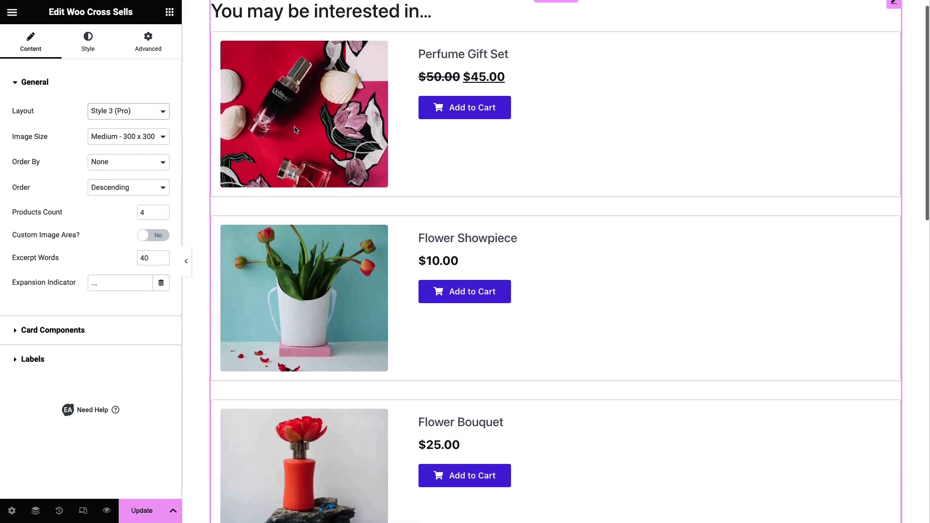
{"action": "left_click", "coordinate": [150, 113]}
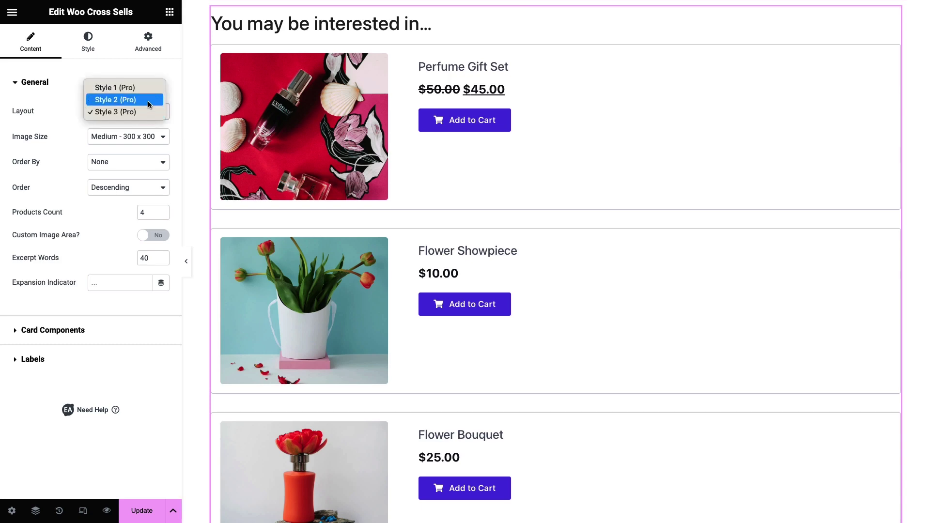
{"action": "left_click", "coordinate": [148, 101]}
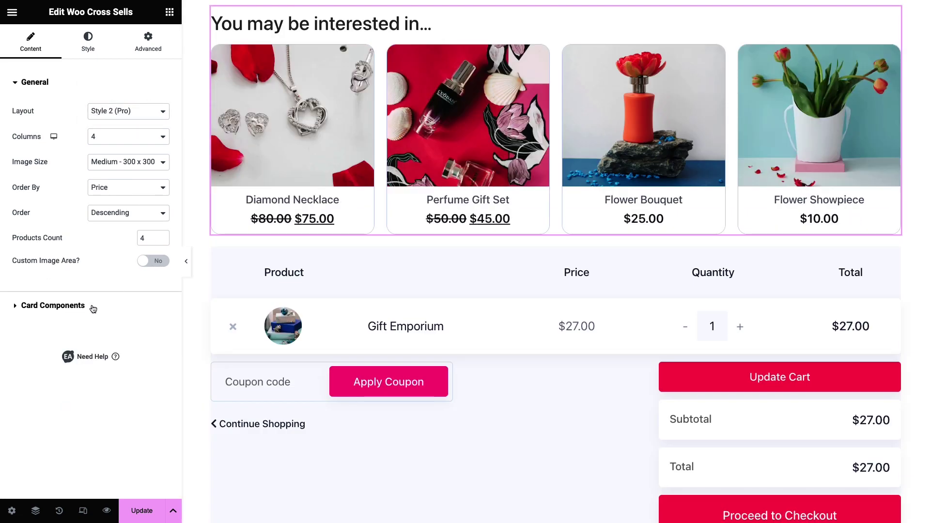
Clear the old card heading for 'Your Next Favorites Await…', keeping product titles visible.
{"action": "left_click", "coordinate": [93, 309]}
{"action": "left_click", "coordinate": [90, 161]}
{"action": "key", "text": "ctrl+a"}
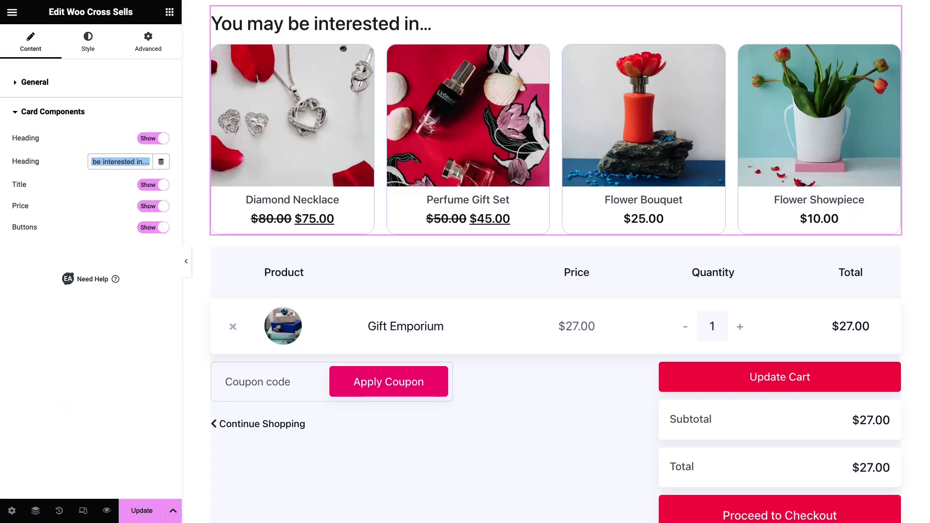
{"action": "key", "text": "BackSpace"}
{"action": "type", "text": "Your Next Favorites Await..."}
{"action": "left_click", "coordinate": [166, 186]}
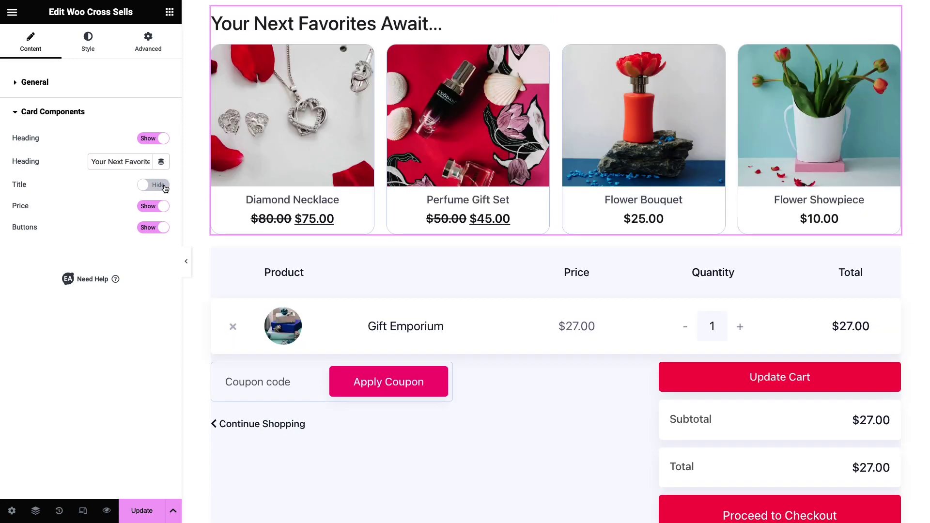
{"action": "left_click", "coordinate": [164, 188]}
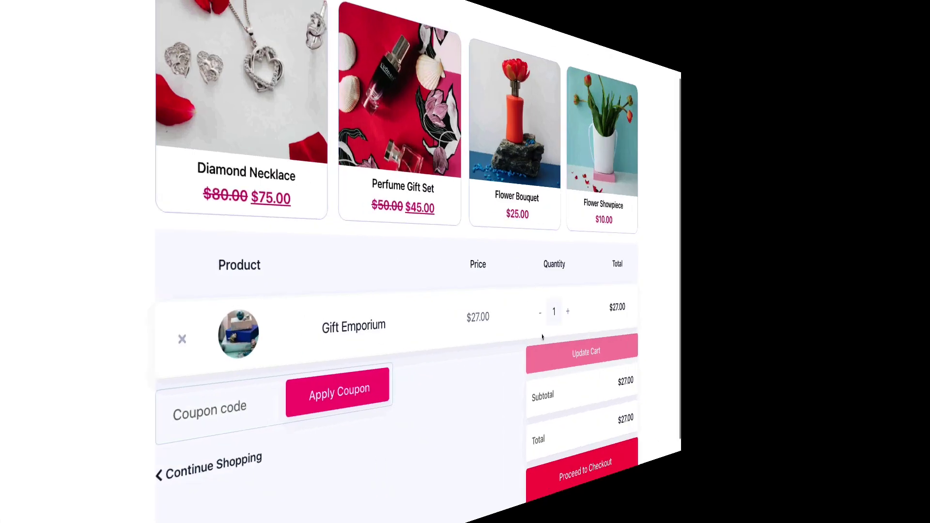